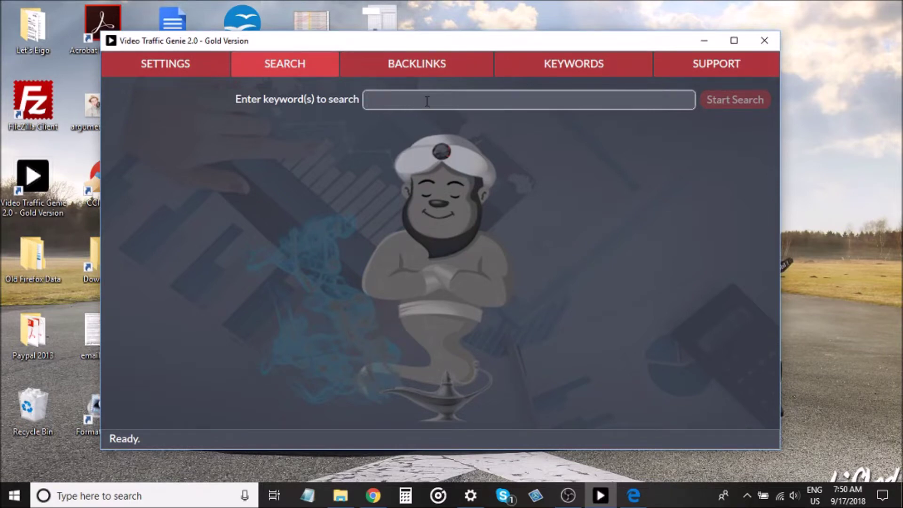
Search YouTube videos for the keyword 'fly fishing' on the SEARCH screen.
click(301, 74)
text(finsh)
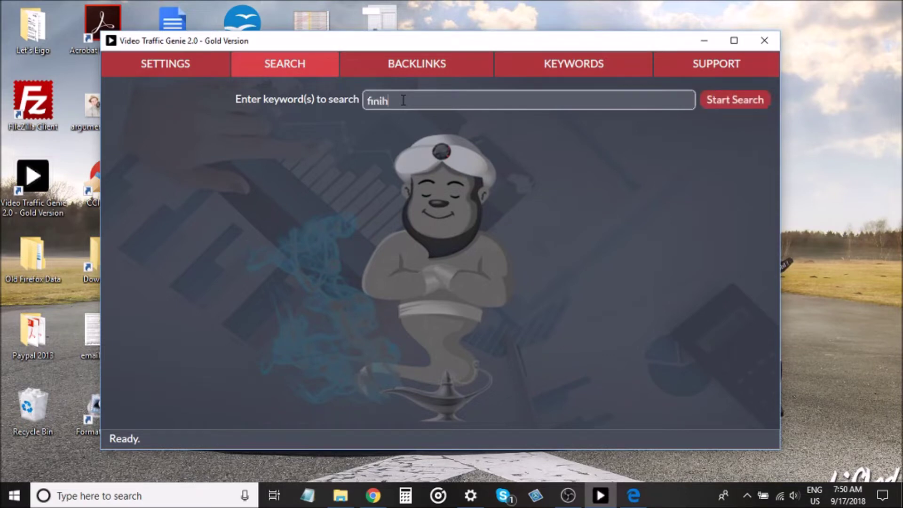
text(g)
key(BackSpace)
key(BackSpace)
key(BackSpace)
key(BackSpace)
text(s)
text(hingg)
key(BackSpace)
key(Home)
text(fly)
key(Return)
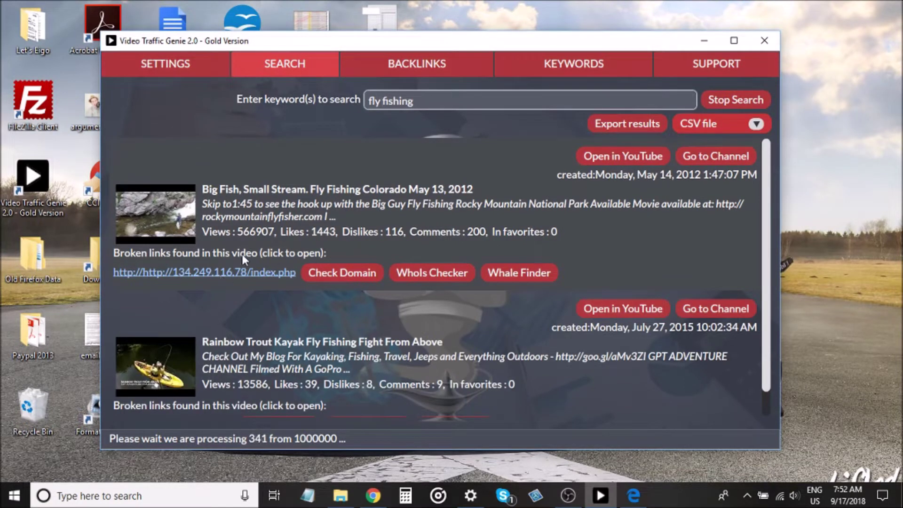
Scroll down the fly fishing results and select the Rainbow Trout Kayak video.
scroll(241, 254, down, 1)
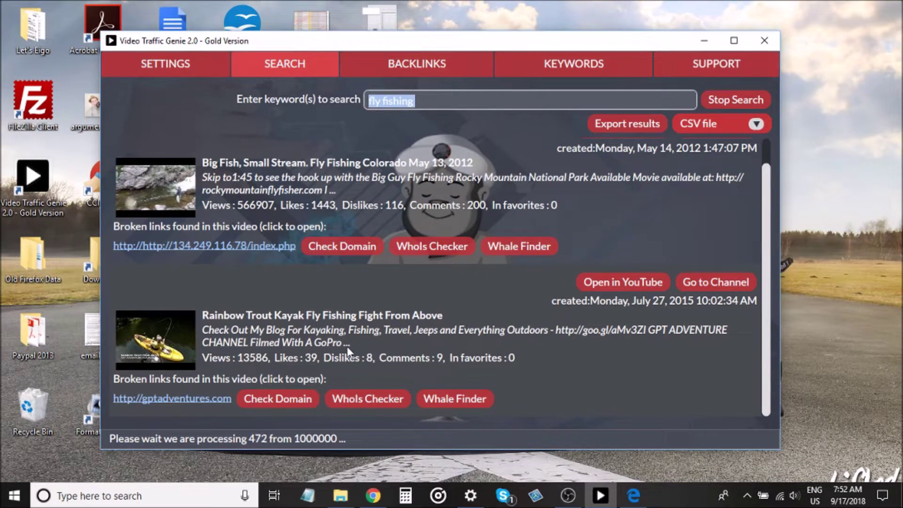
scroll(329, 372, down, 3)
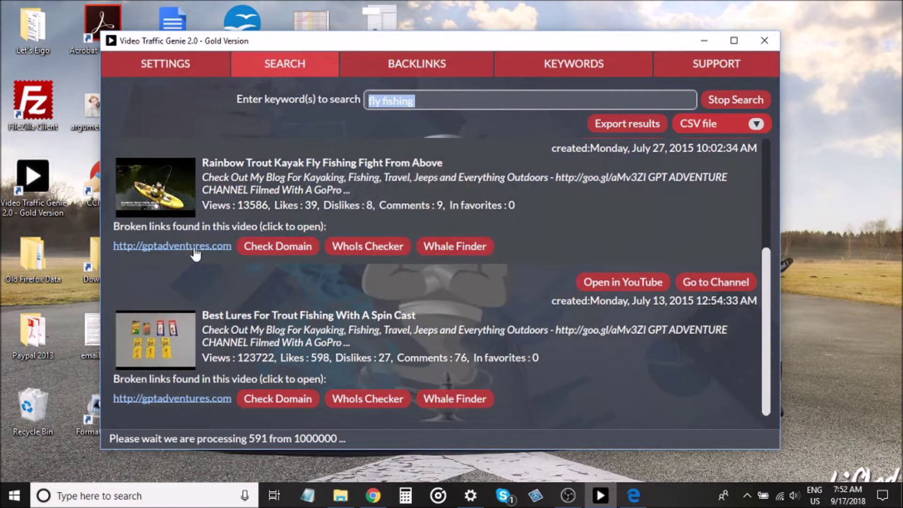
click(231, 249)
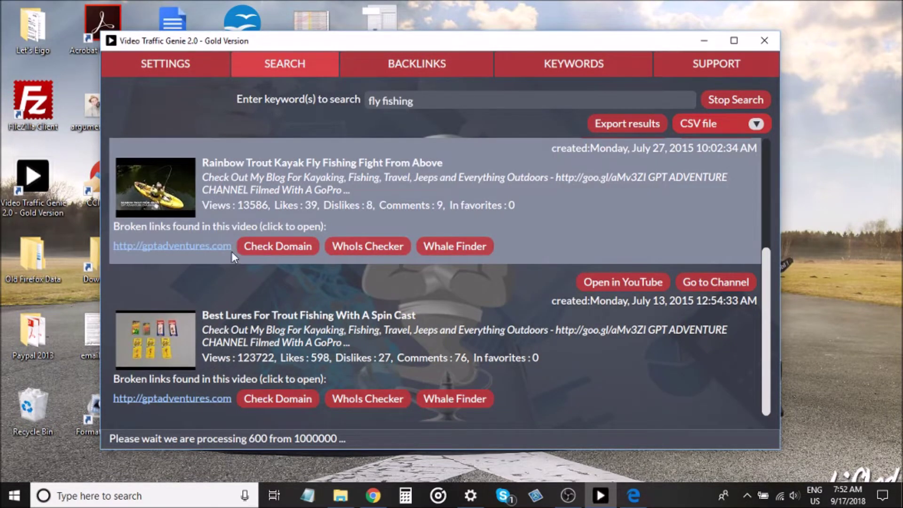
Open the dead gptadventures.com link and copy its URL from the address bar.
click(197, 245)
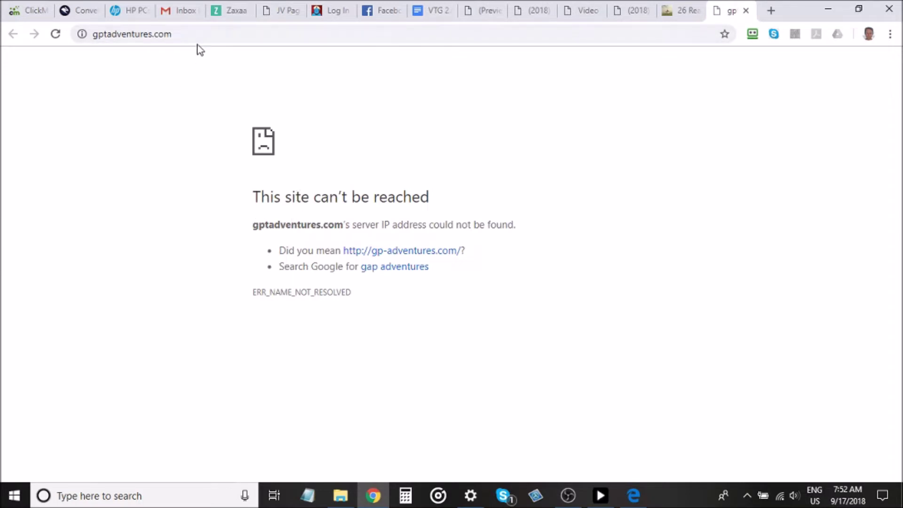
drag(173, 35, 93, 34)
right_click(102, 35)
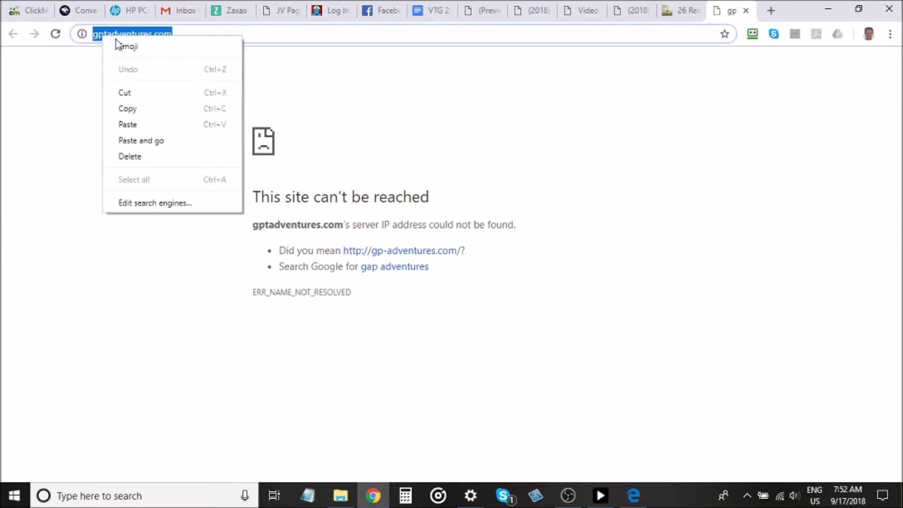
click(136, 109)
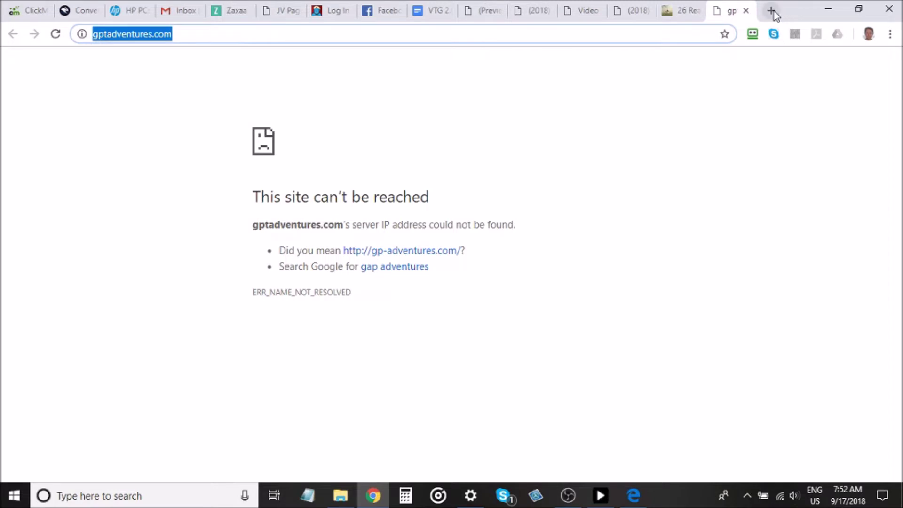
click(772, 11)
text(namecheap.com)
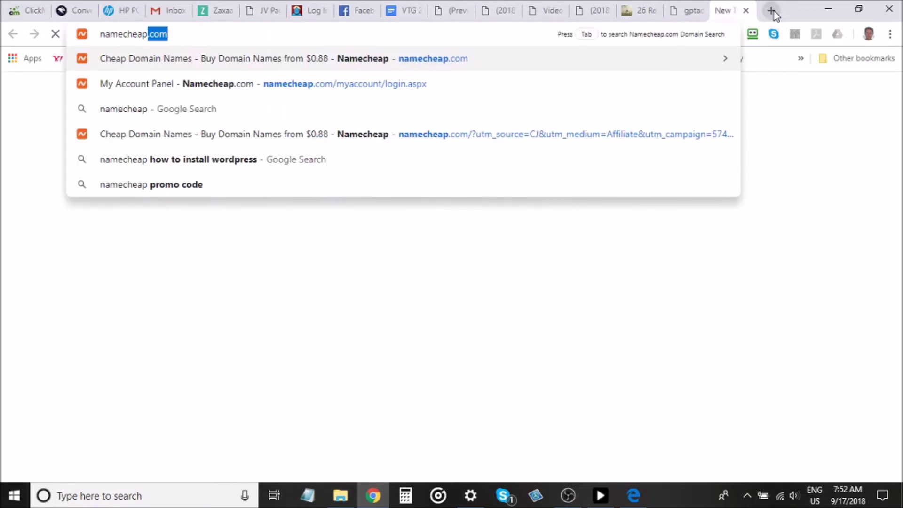
key(Return)
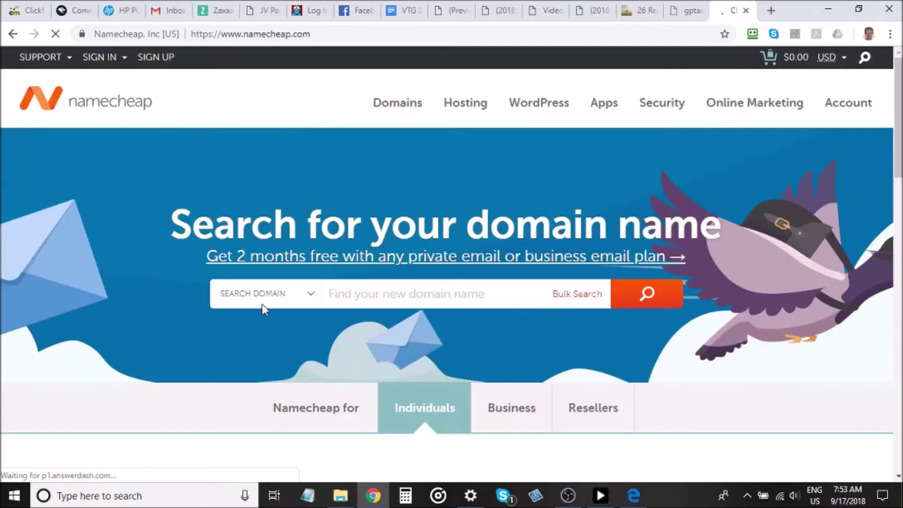
click(345, 296)
key(ctrl+v)
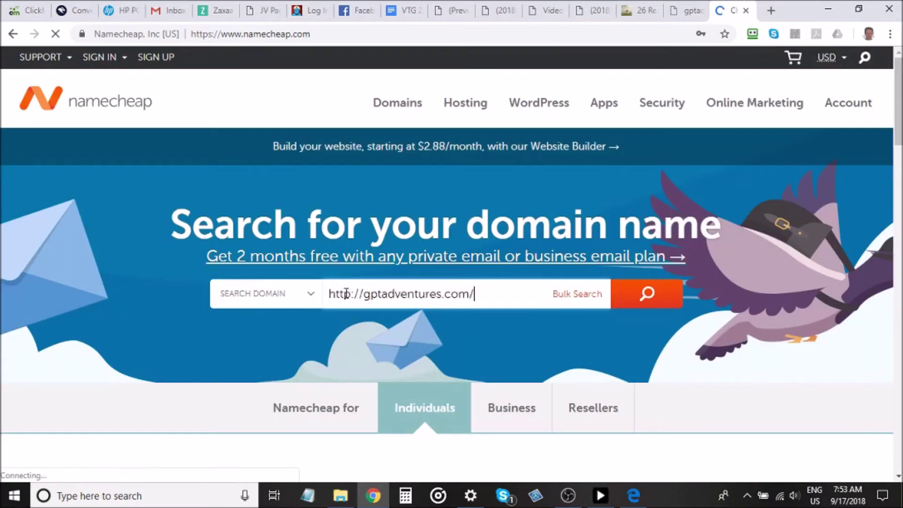
key(BackSpace)
drag(363, 293, 336, 293)
key(BackSpace)
click(647, 295)
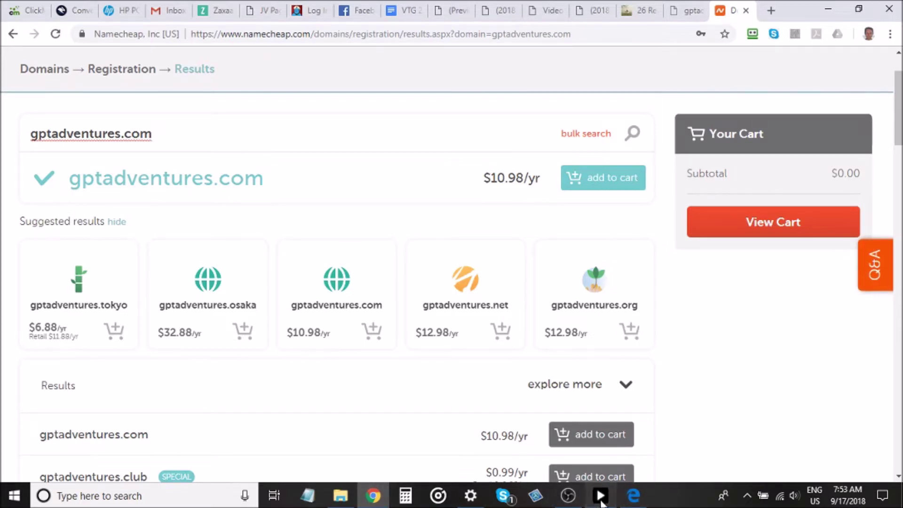
click(600, 495)
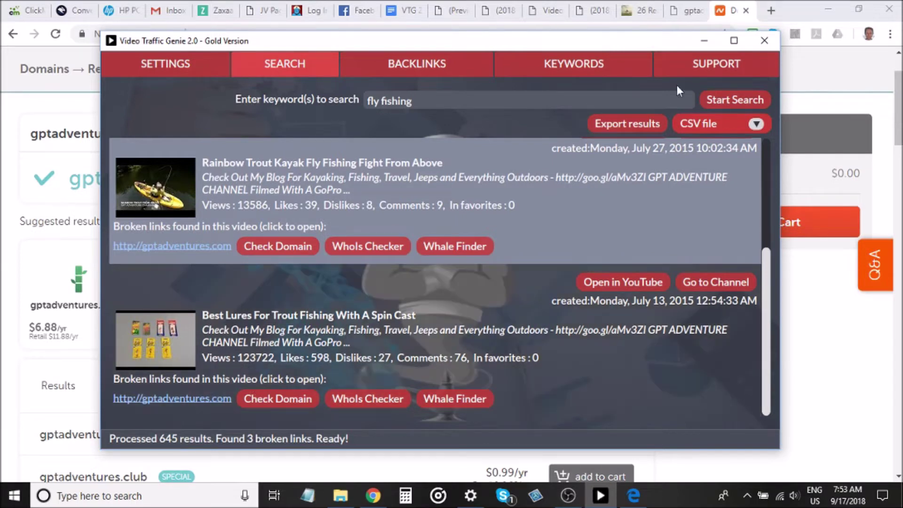
Add gptadventures.com to the Namecheap cart, making the subtotal $11.16.
click(706, 40)
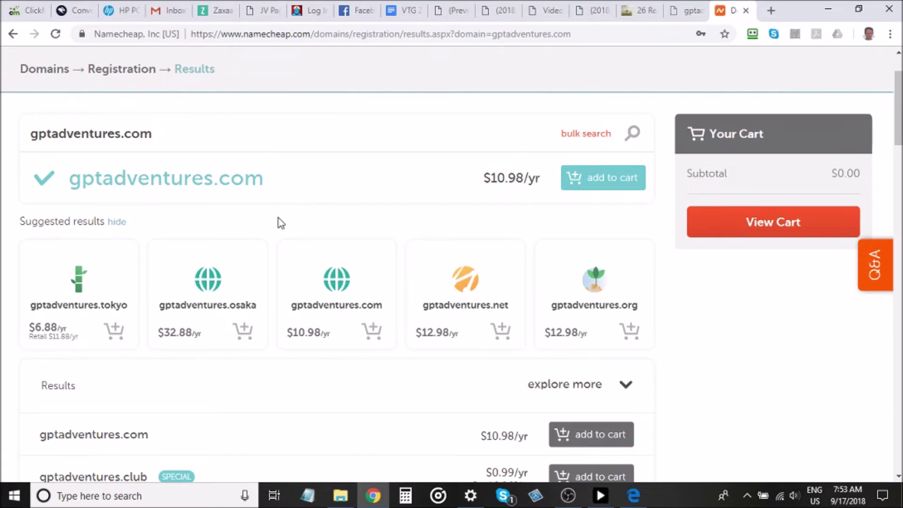
click(622, 181)
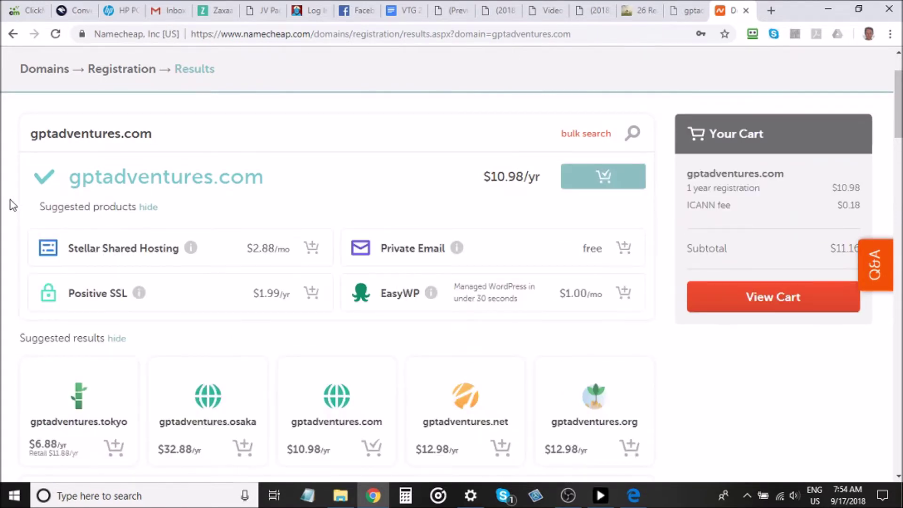
scroll(10, 203, up, 3)
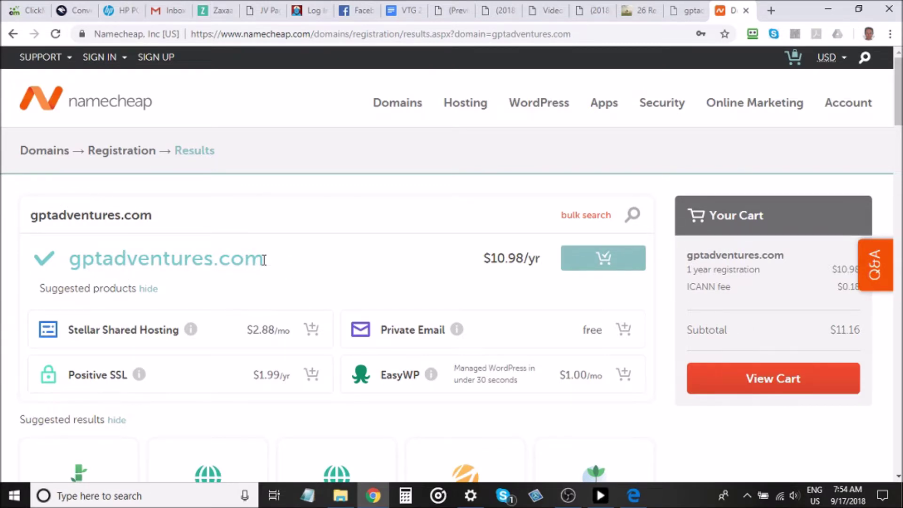
scroll(284, 276, down, 2)
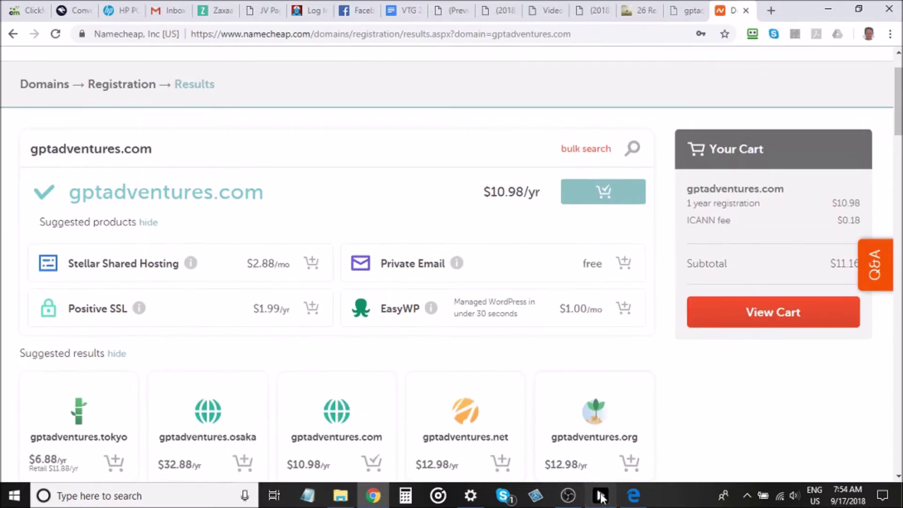
click(601, 495)
Replace the keyword with 'japanese cooking' and start a new video search.
scroll(391, 212, up, 3)
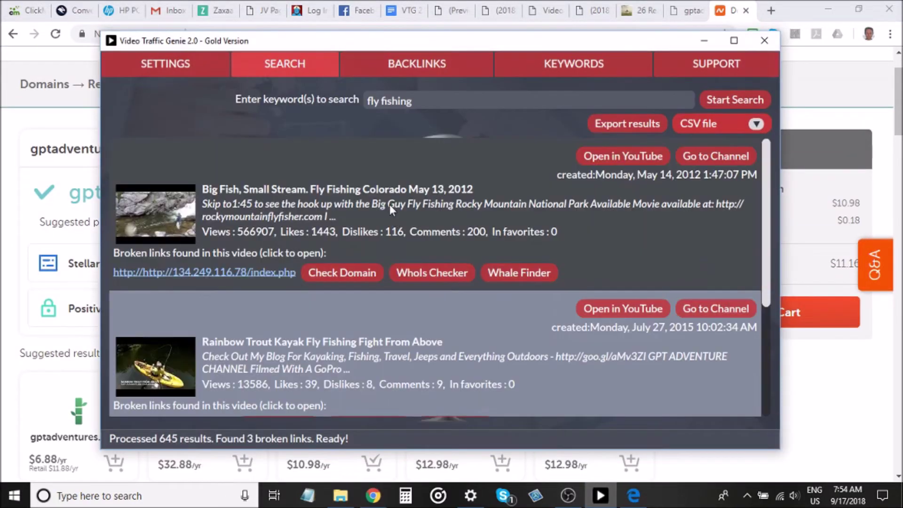
scroll(386, 207, down, 3)
scroll(383, 235, up, 3)
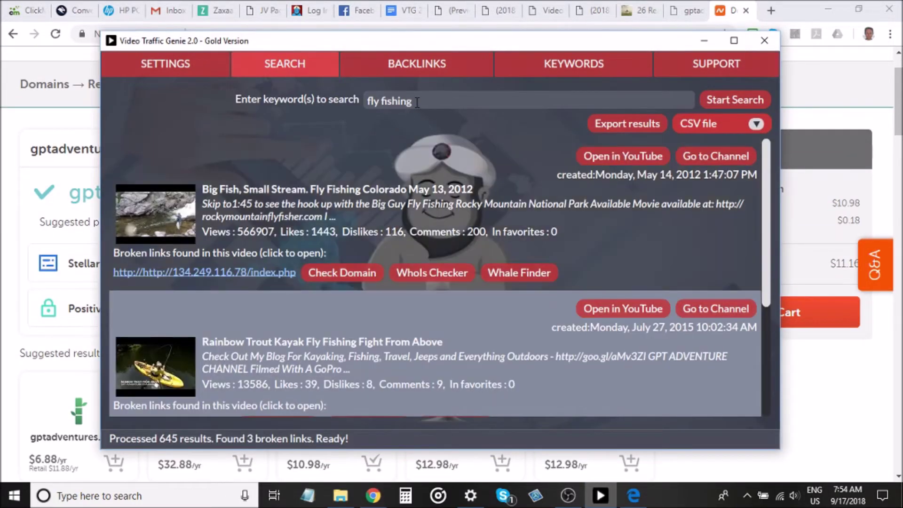
triple_click(443, 101)
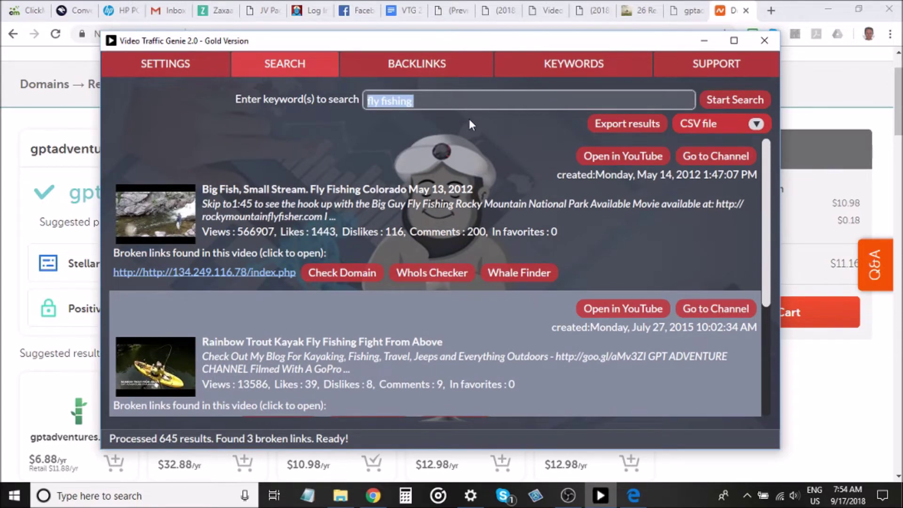
key(BackSpace)
text(japanese)
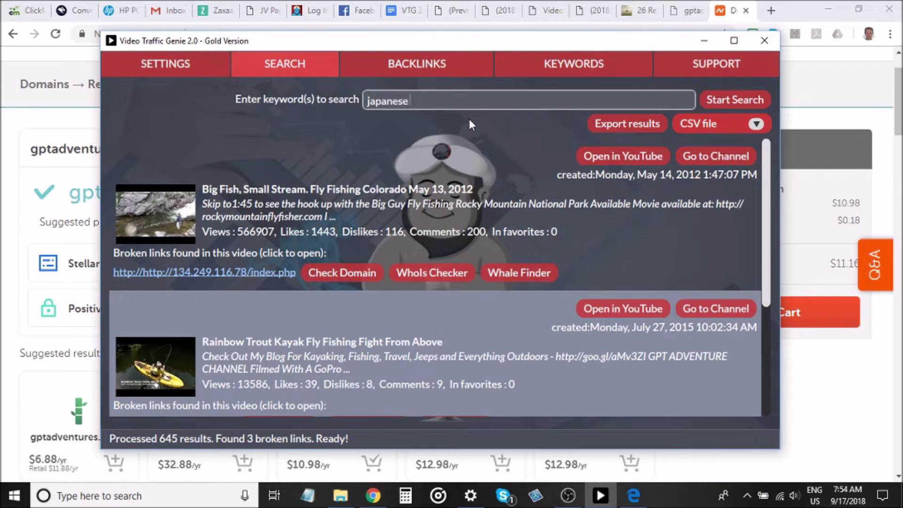
text( cooking)
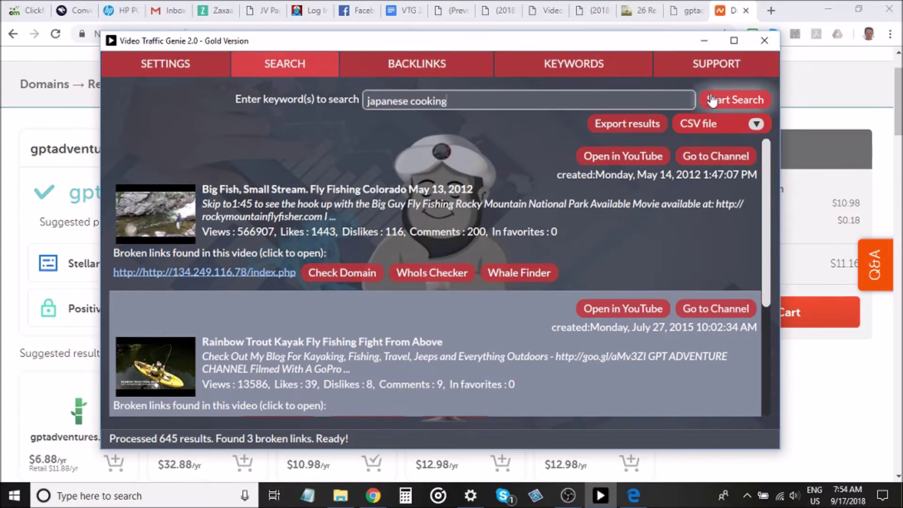
click(732, 101)
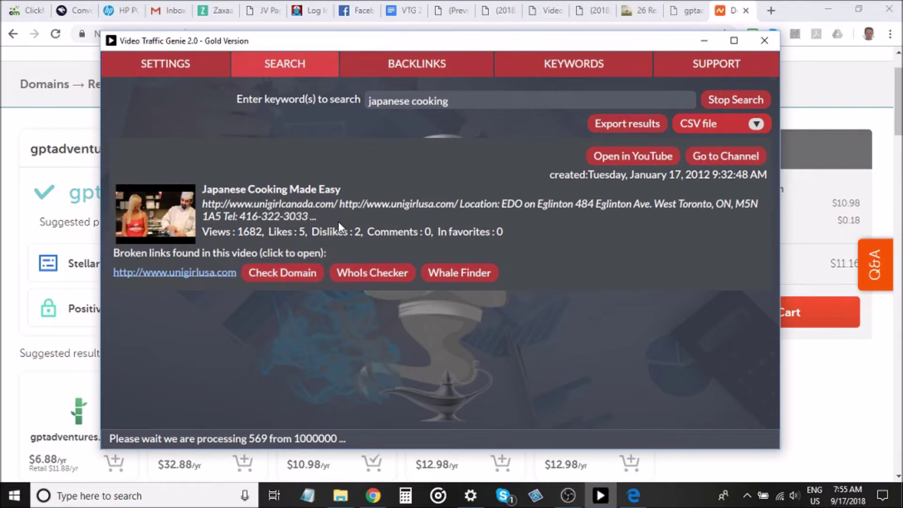
click(728, 14)
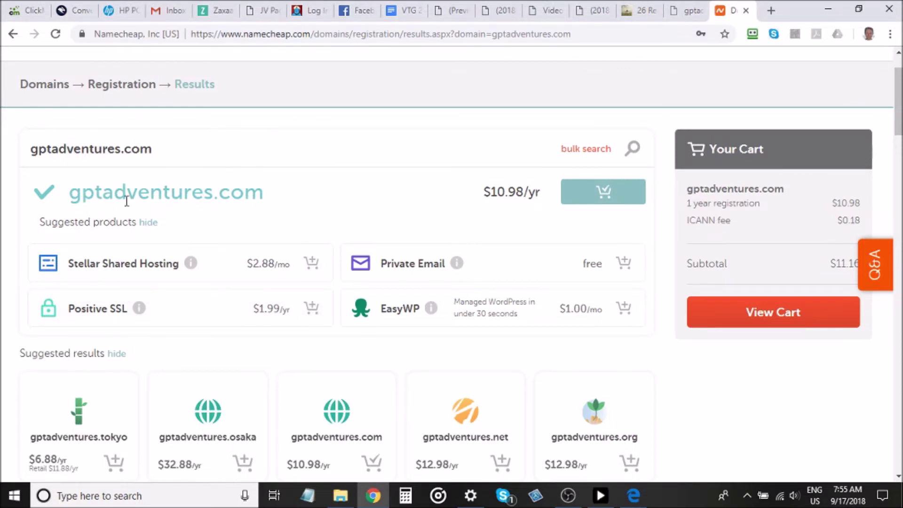
Highlight and then deselect the gptadventures.com domain title on Namecheap's results page.
drag(264, 200, 86, 189)
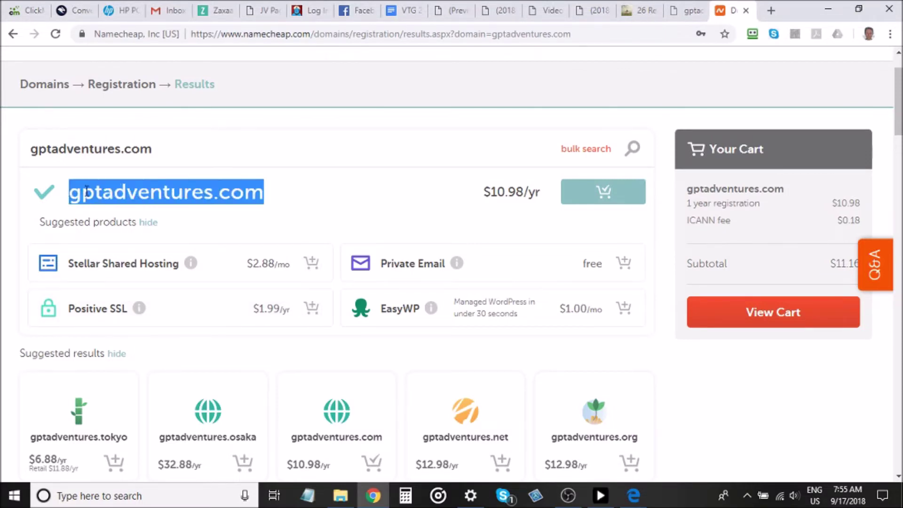
click(88, 190)
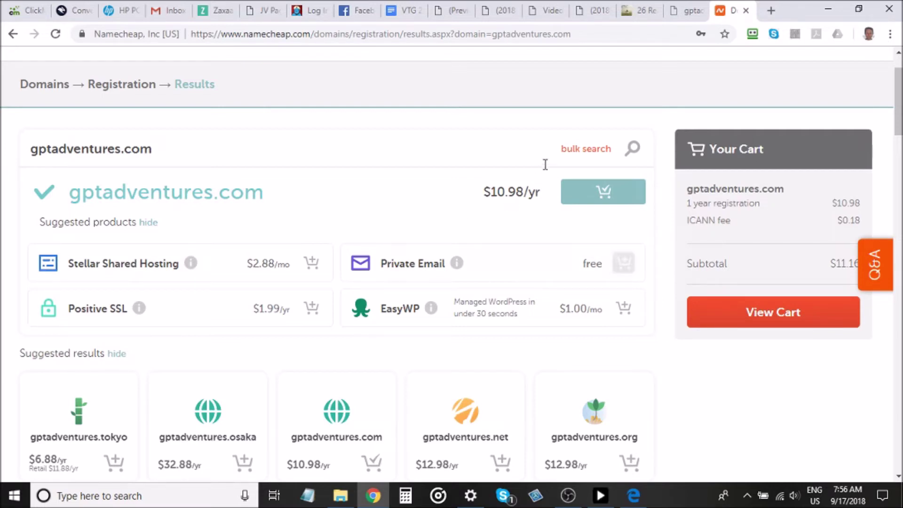
Scroll the Video Traffic Genie sales page down to the Lite $24.95 and Pro $26.95 offers.
key(alt+Tab)
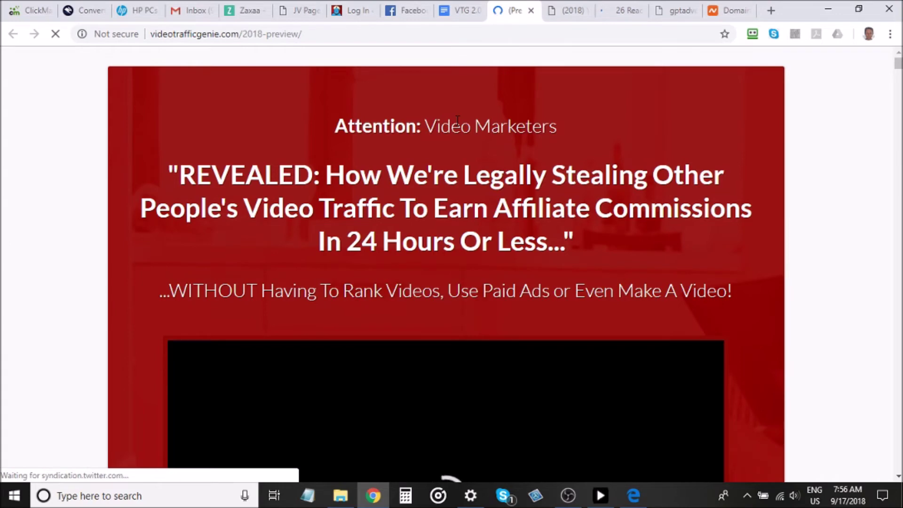
scroll(445, 404, down, 3)
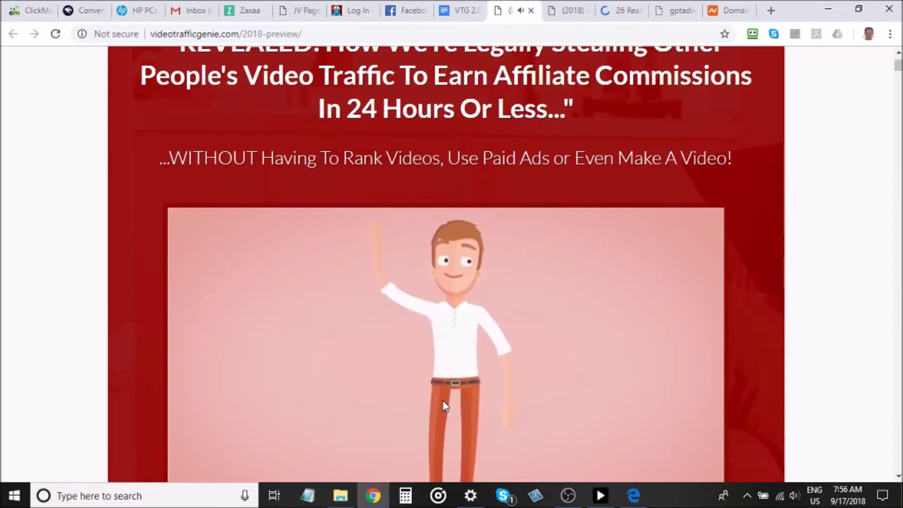
scroll(445, 405, up, 3)
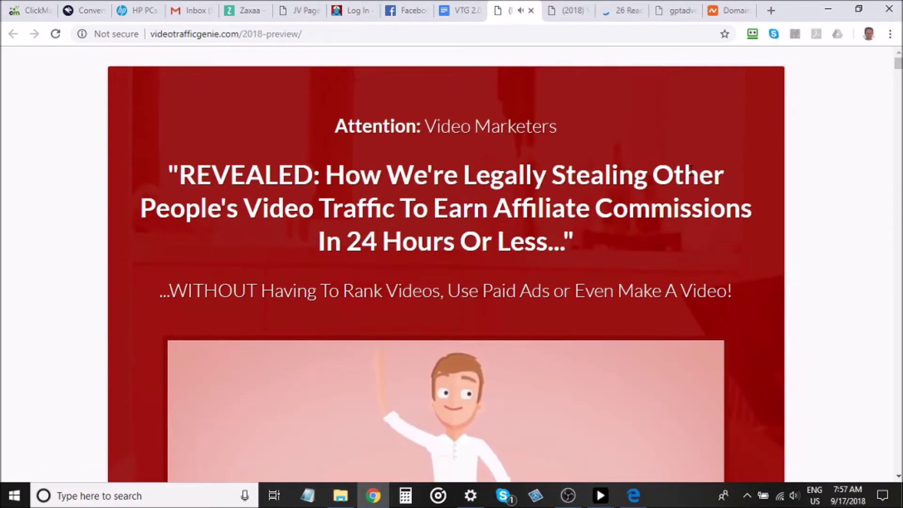
scroll(759, 153, down, 2)
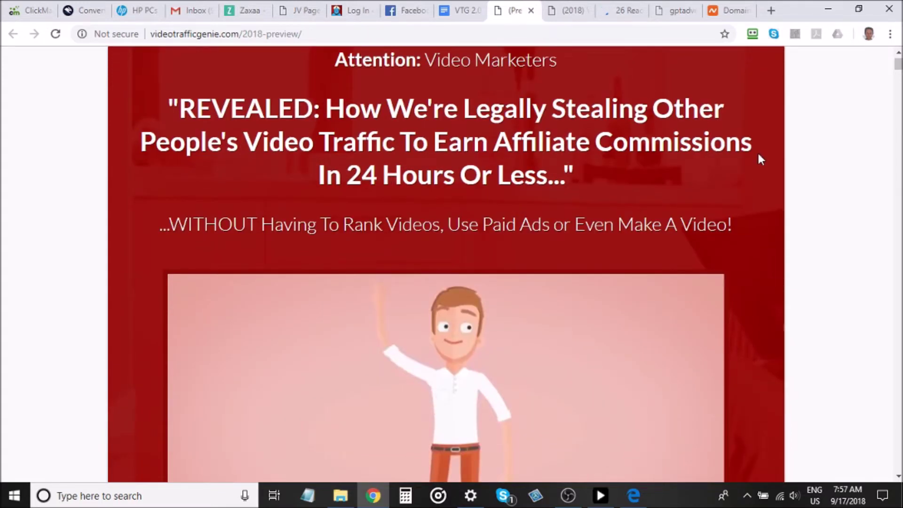
scroll(758, 153, up, 2)
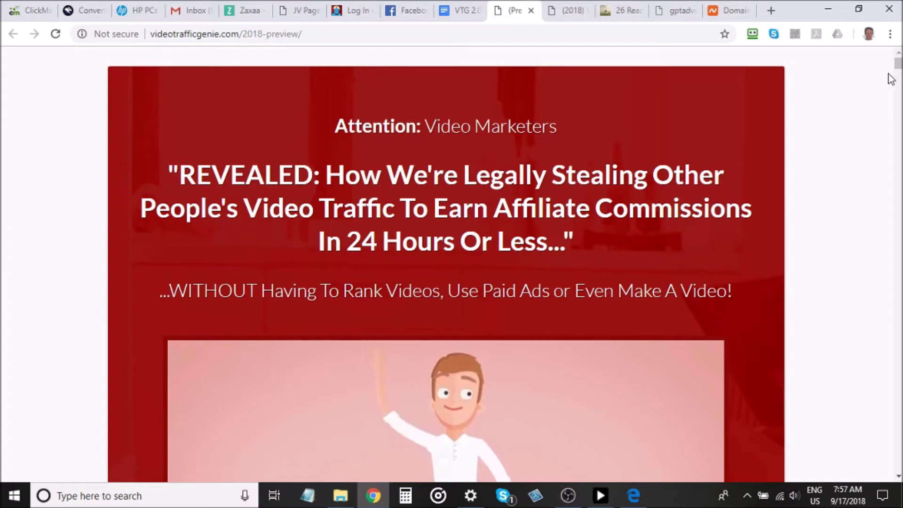
drag(899, 66, 898, 221)
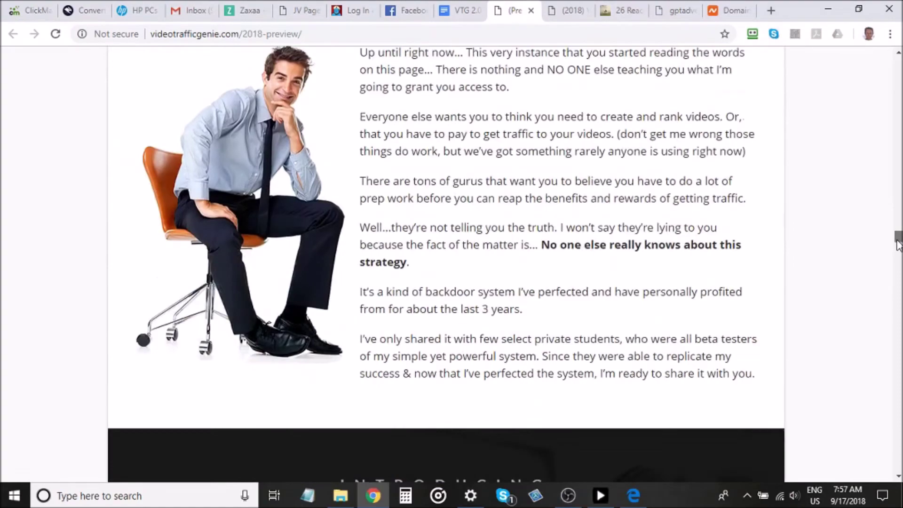
drag(899, 221, 899, 417)
scroll(837, 301, down, 2)
scroll(824, 264, down, 5)
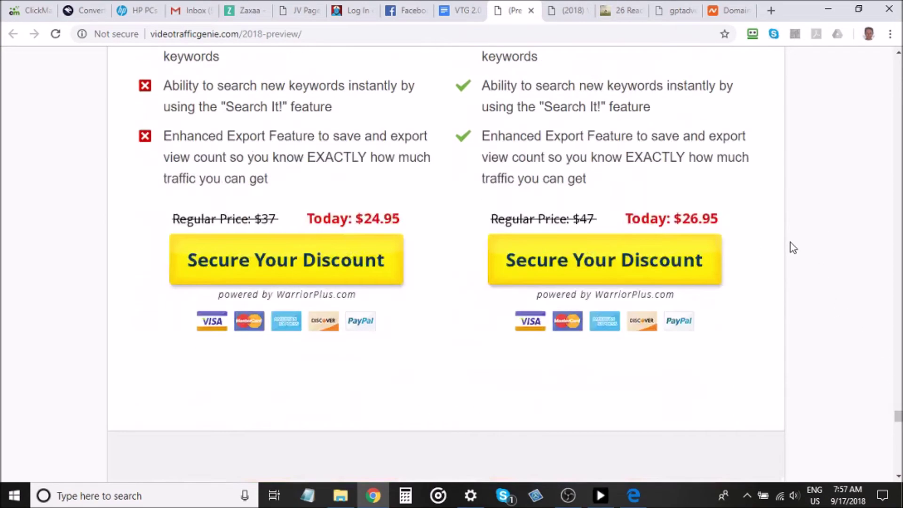
scroll(793, 249, down, 1)
scroll(793, 249, up, 2)
scroll(789, 245, up, 2)
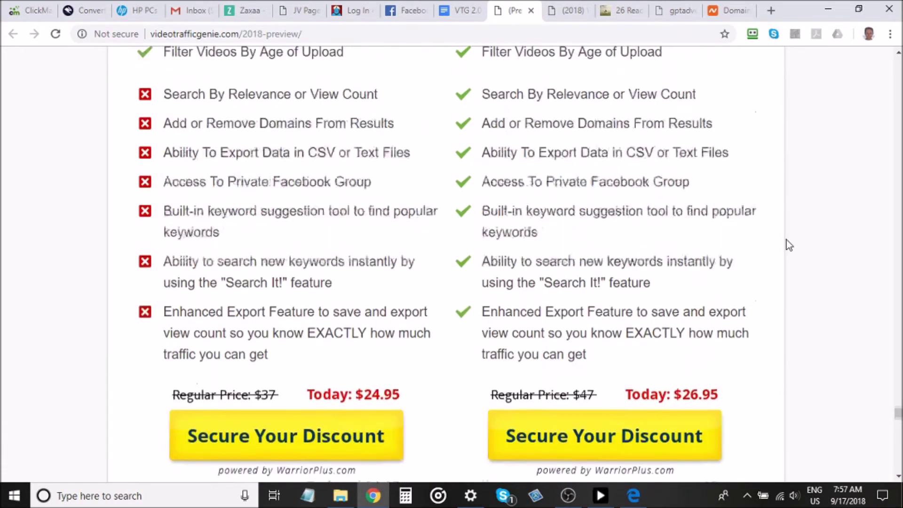
scroll(525, 279, up, 6)
scroll(524, 279, down, 1)
scroll(615, 172, down, 3)
scroll(615, 171, down, 4)
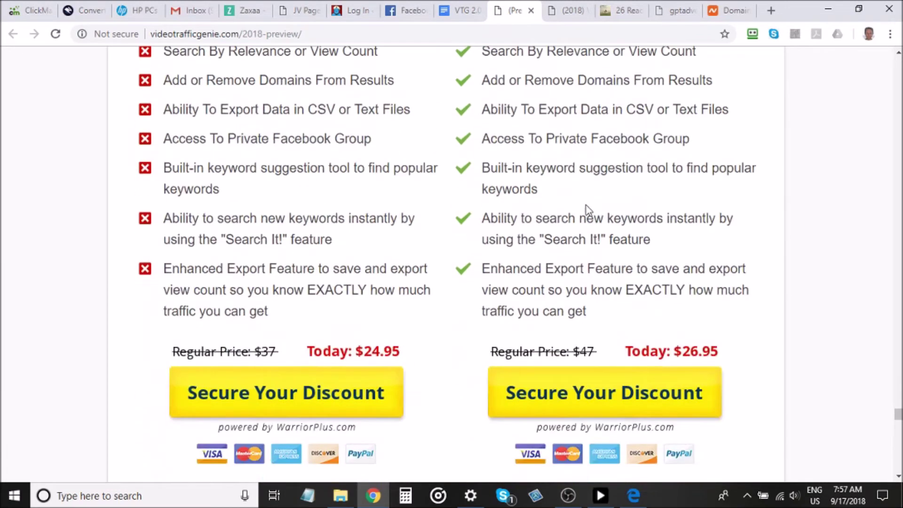
scroll(585, 212, up, 4)
scroll(462, 148, down, 1)
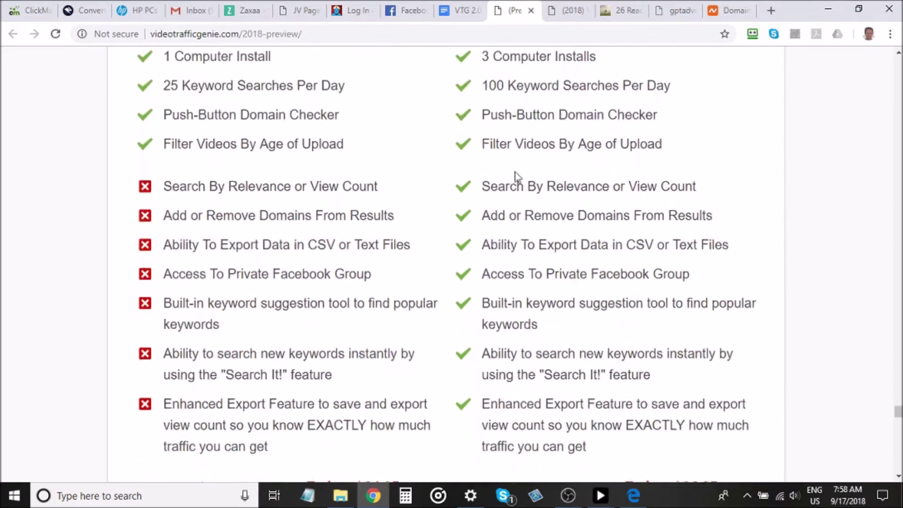
scroll(515, 172, up, 2)
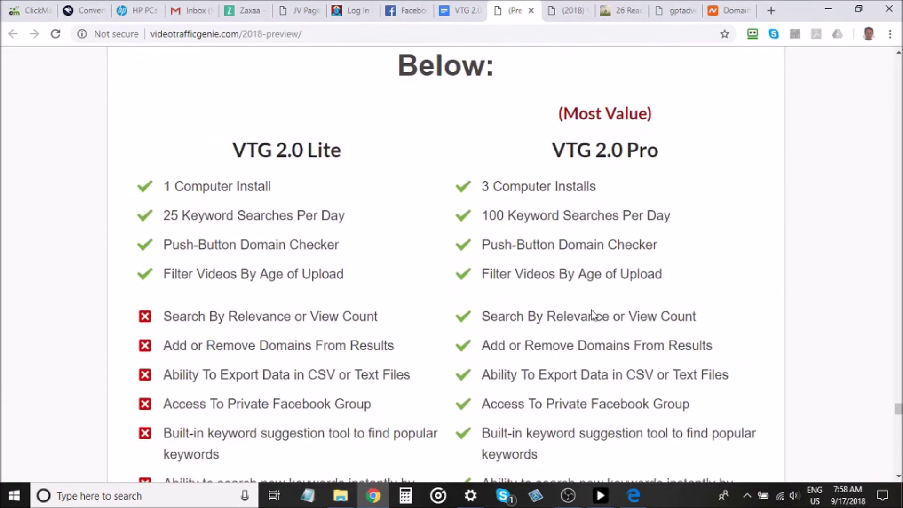
scroll(563, 287, down, 2)
scroll(564, 208, down, 2)
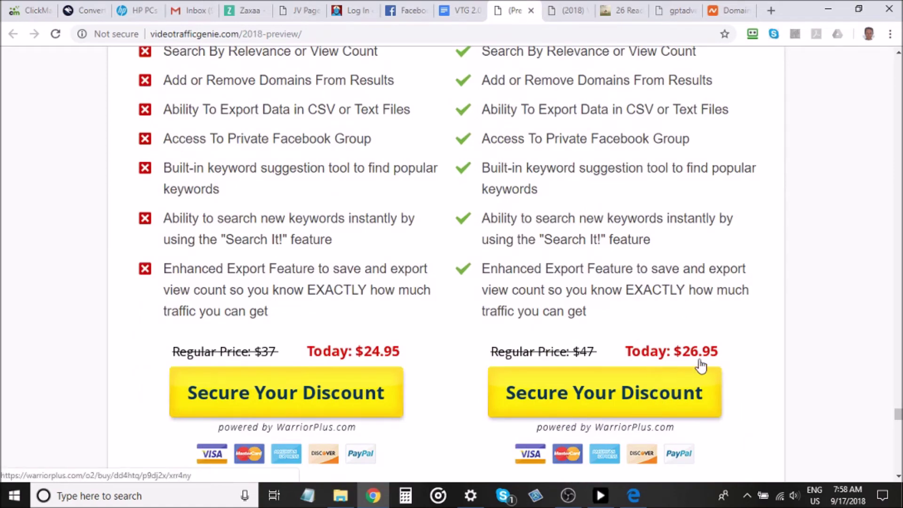
scroll(695, 353, down, 3)
scroll(518, 254, down, 2)
scroll(526, 205, down, 1)
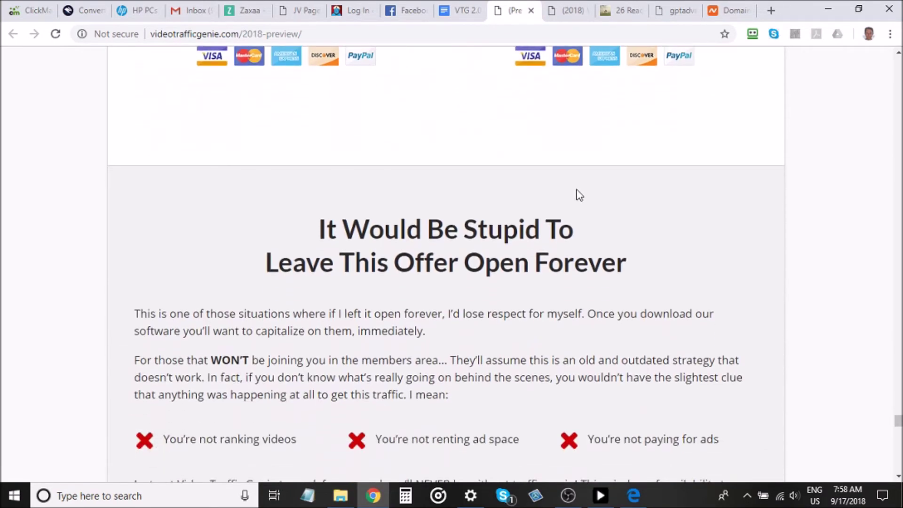
scroll(579, 196, down, 4)
scroll(579, 196, up, 6)
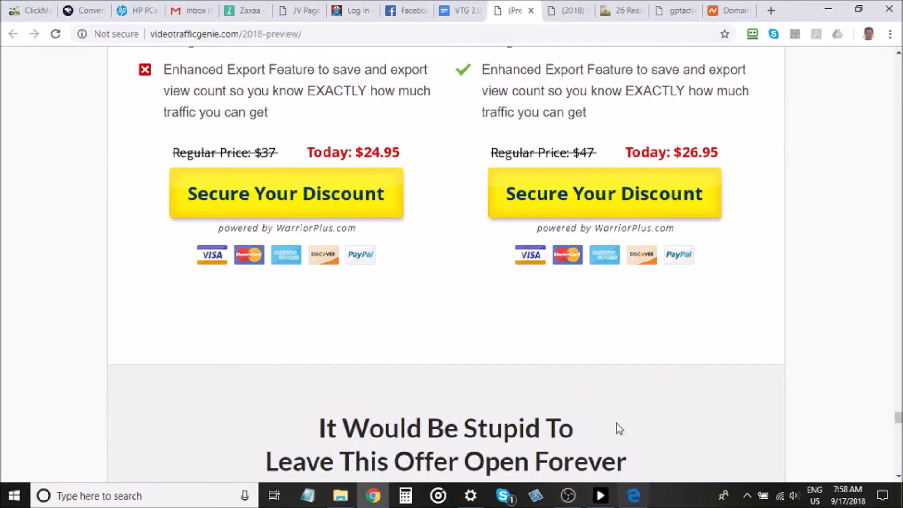
scroll(626, 184, up, 6)
scroll(620, 190, down, 3)
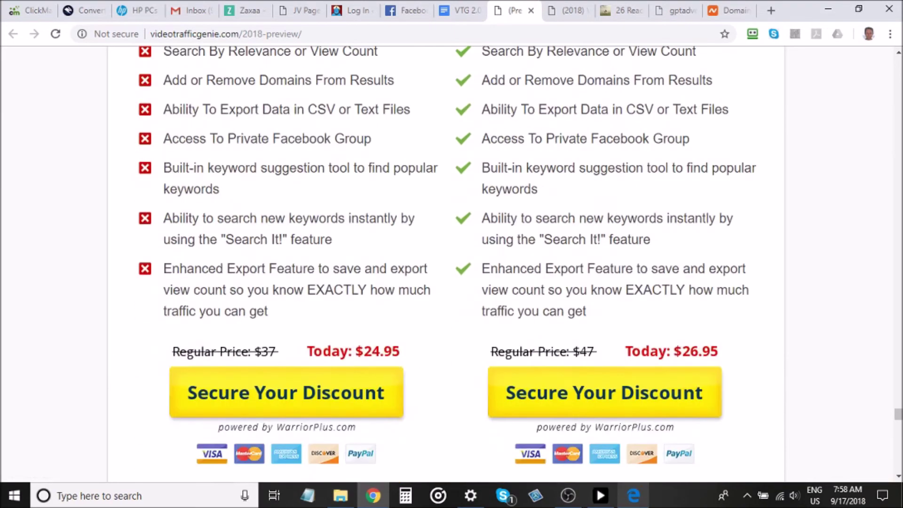
Scroll the Edge bonus page through bonuses 1–4, Clickbank Rolodex to 15 HOT Niches PDF.
click(634, 496)
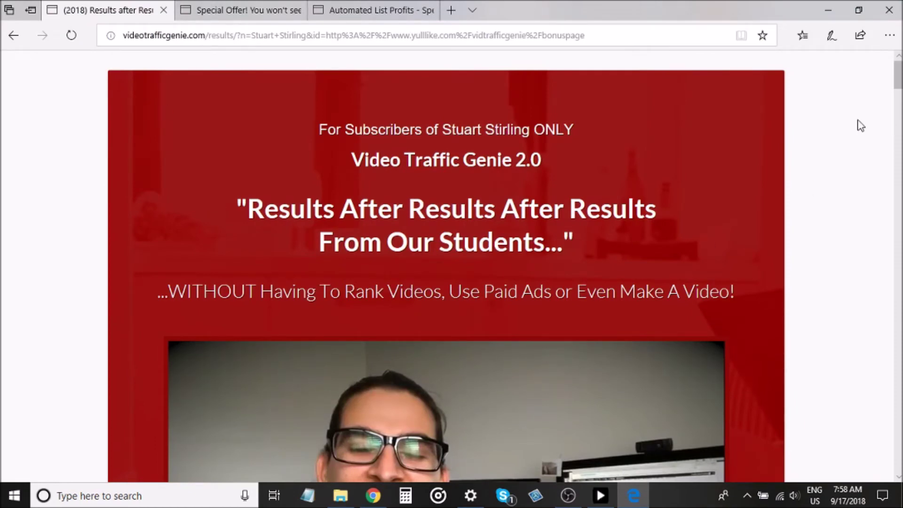
drag(898, 77, 899, 375)
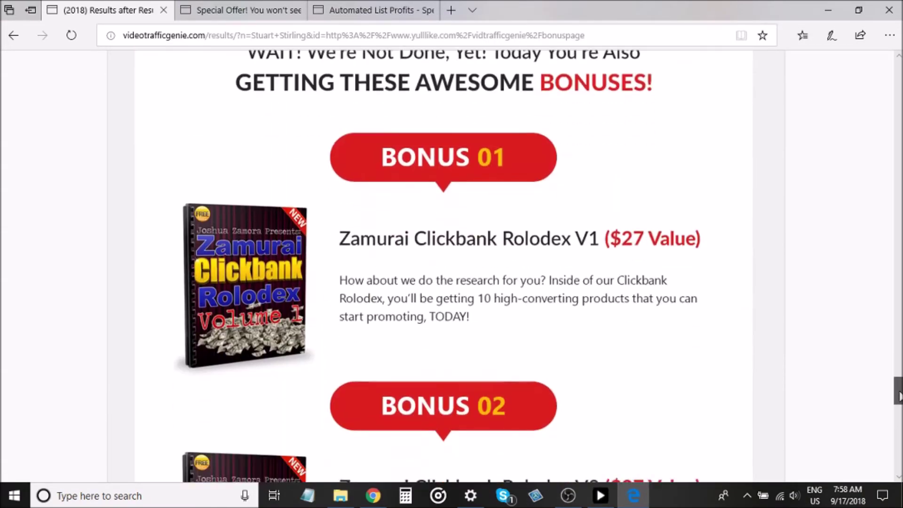
drag(899, 375, 898, 398)
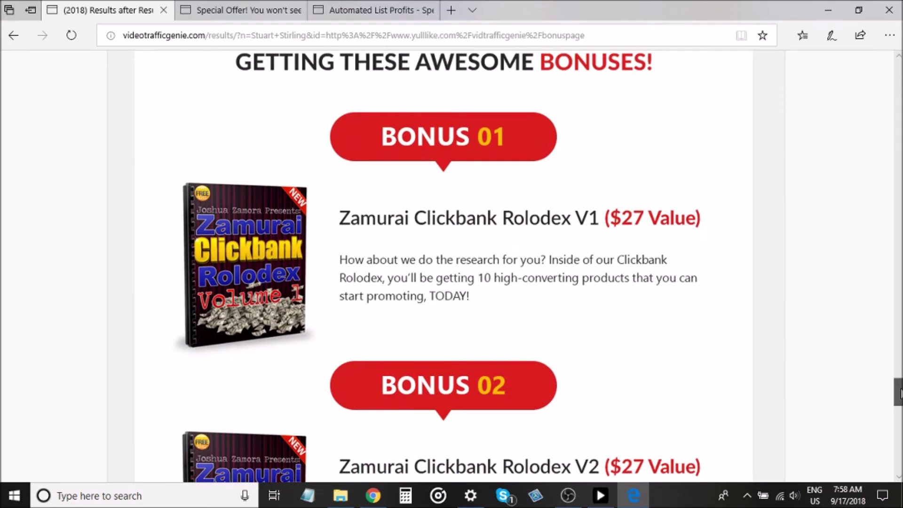
drag(899, 394, 900, 427)
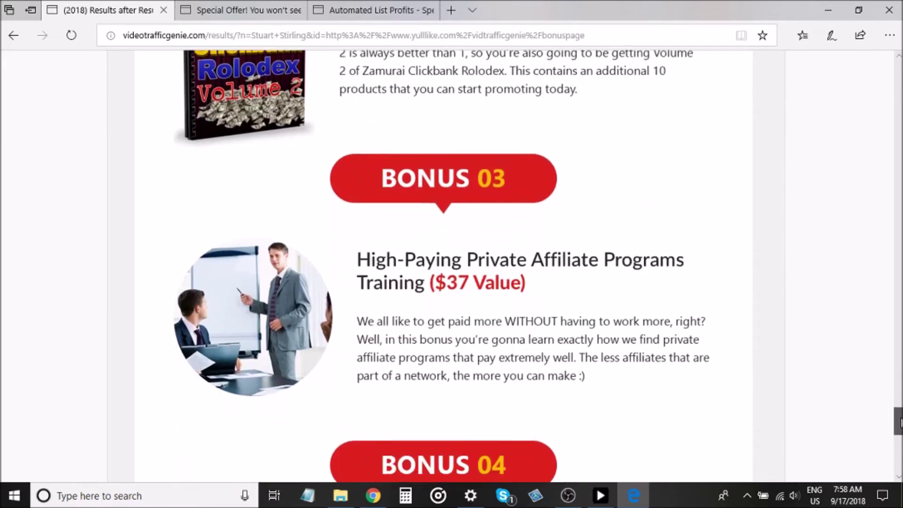
drag(900, 428, 899, 433)
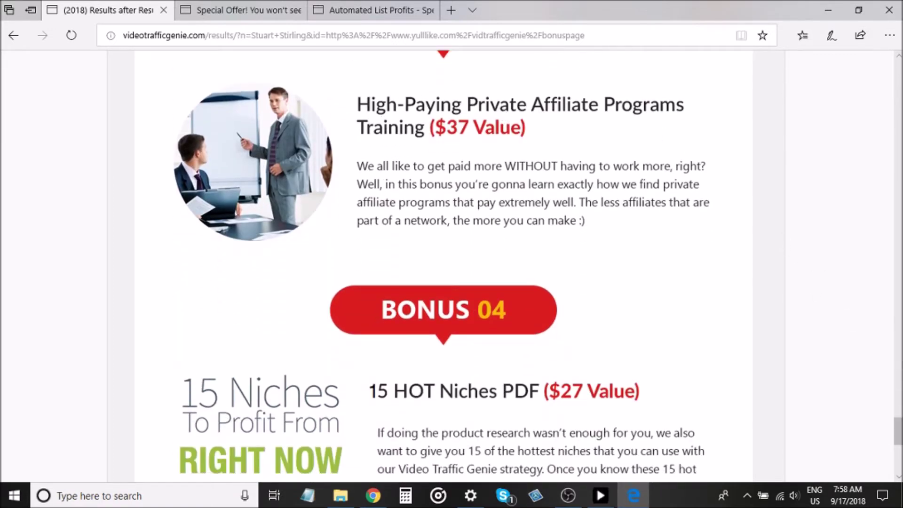
scroll(251, 202, down, 5)
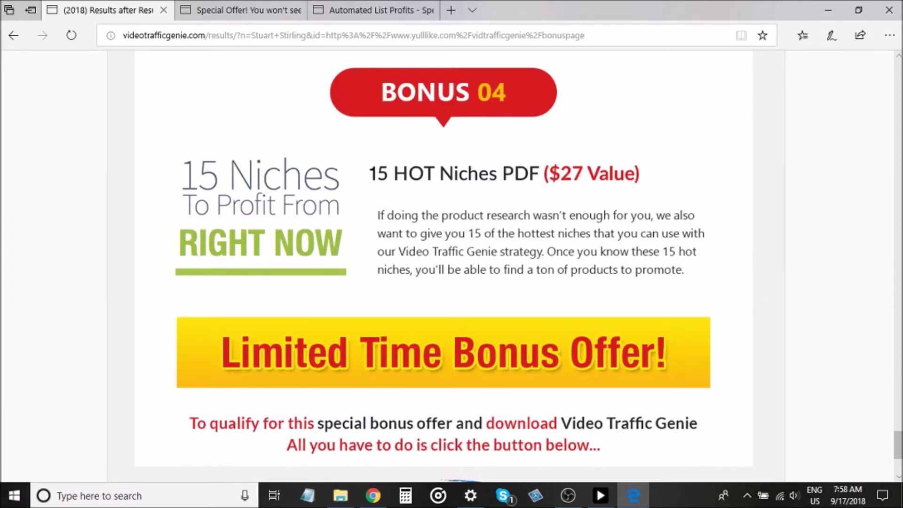
drag(899, 456, 898, 348)
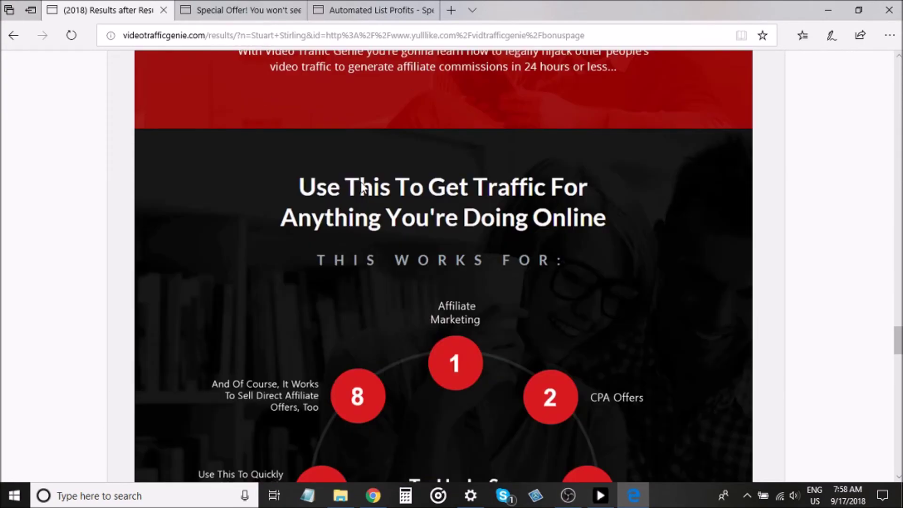
Show the Special Offer! page, starting with Product #1, 25 Niche Blogs with PLR.
click(245, 11)
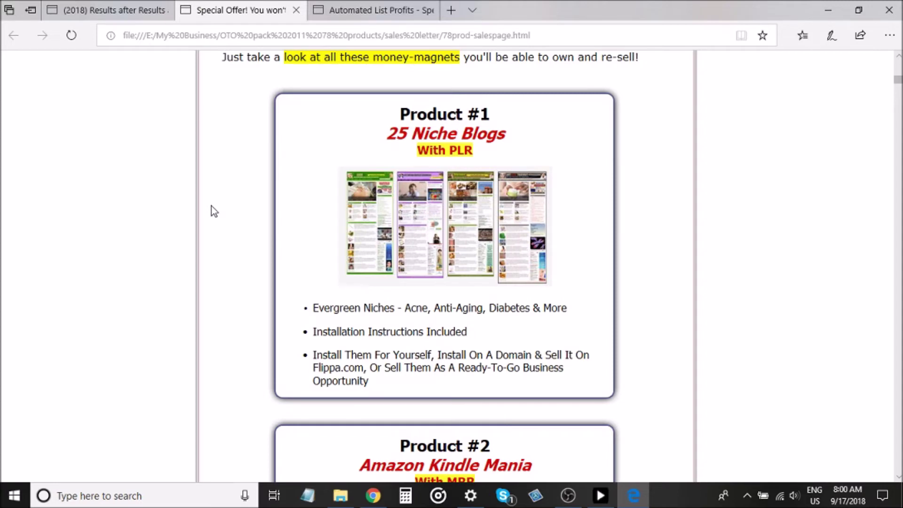
From the Japanese Cooking Made Easy result, list other videos linking to unigirlusa.com and browse them.
click(598, 497)
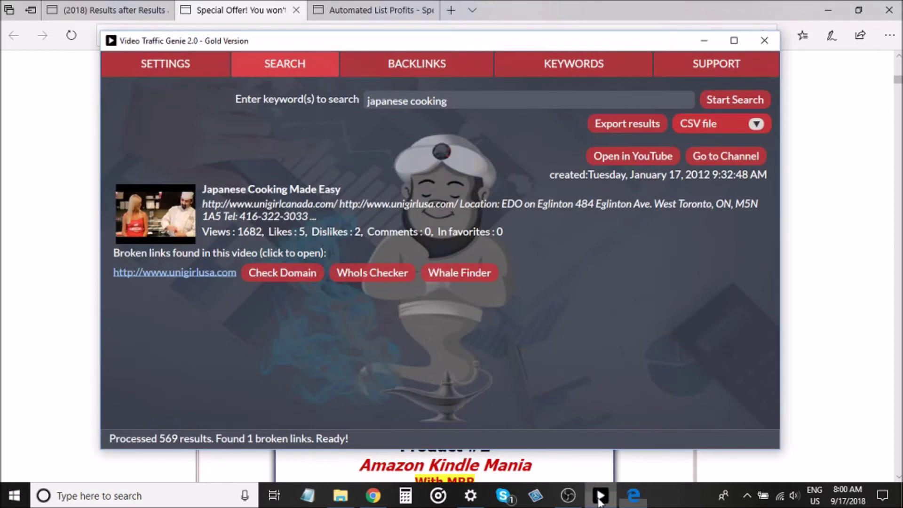
click(463, 279)
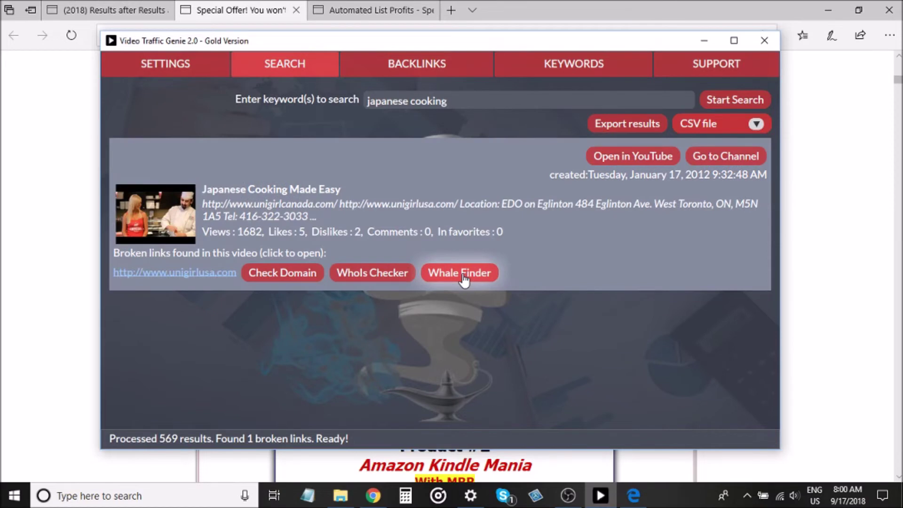
click(464, 278)
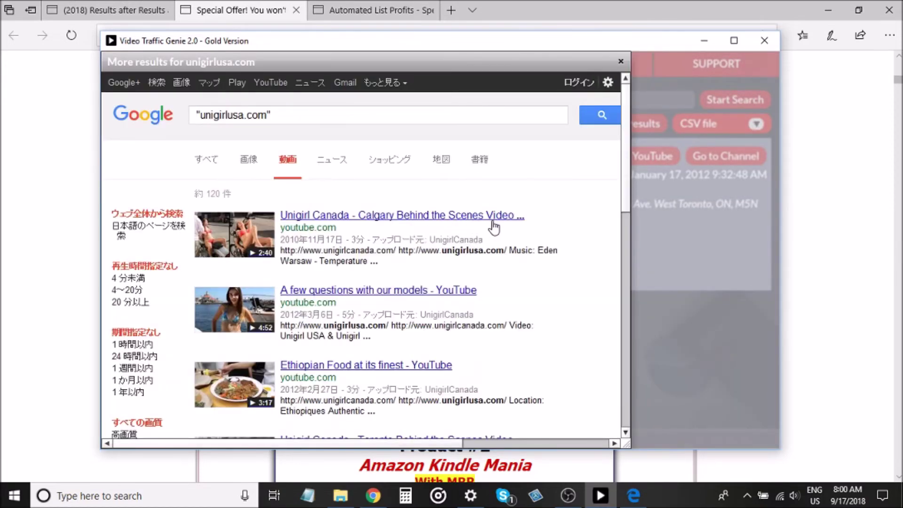
scroll(560, 238, down, 2)
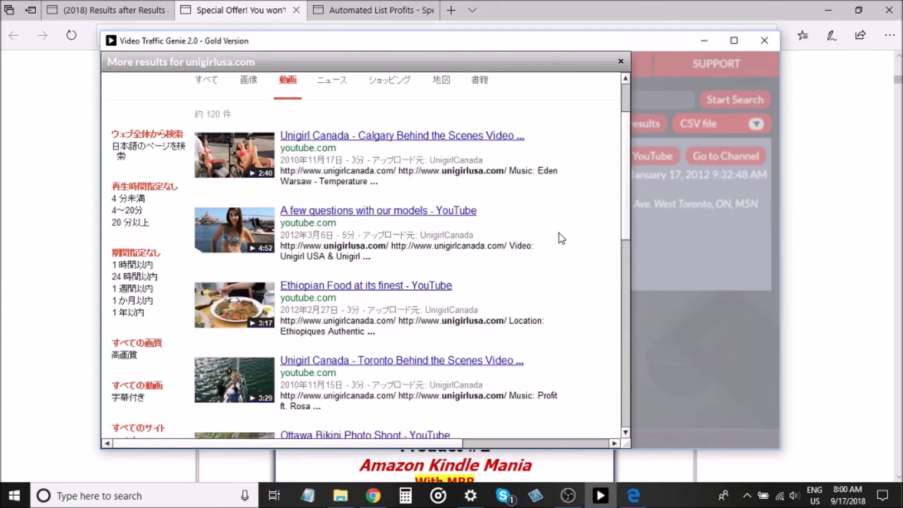
scroll(562, 218, down, 6)
scroll(562, 218, down, 4)
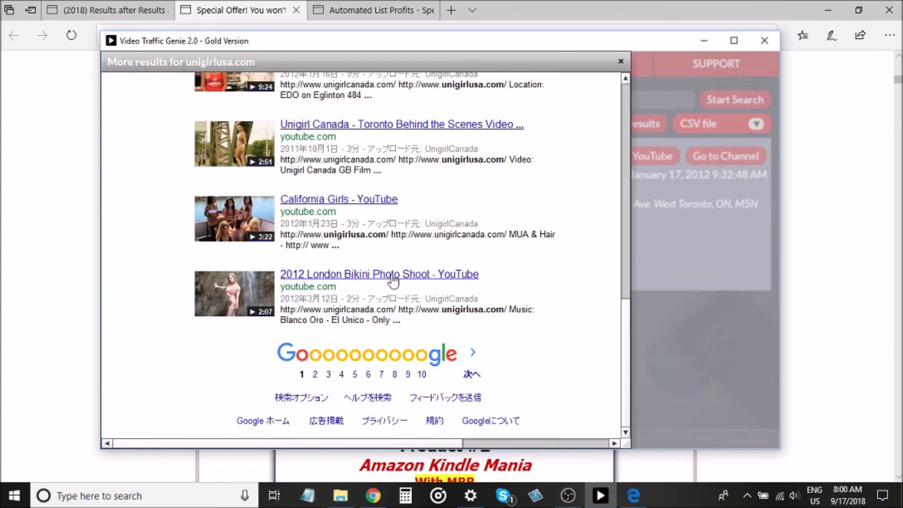
scroll(419, 282, up, 2)
scroll(414, 278, up, 4)
scroll(376, 244, up, 5)
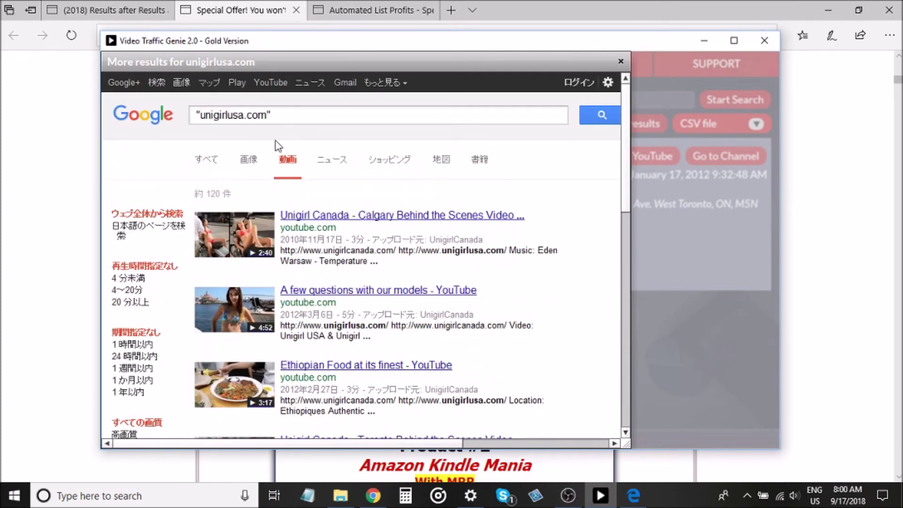
scroll(361, 223, down, 5)
scroll(361, 223, down, 5)
scroll(372, 235, down, 2)
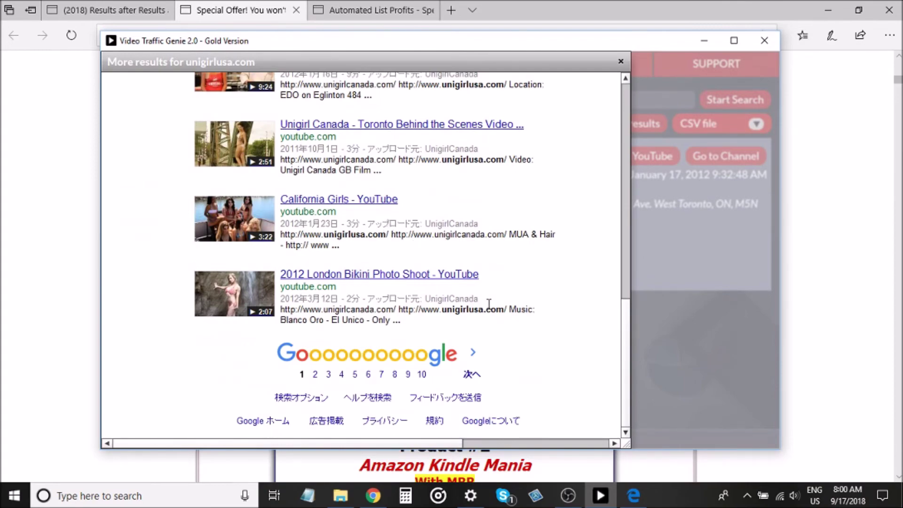
scroll(545, 258, up, 1)
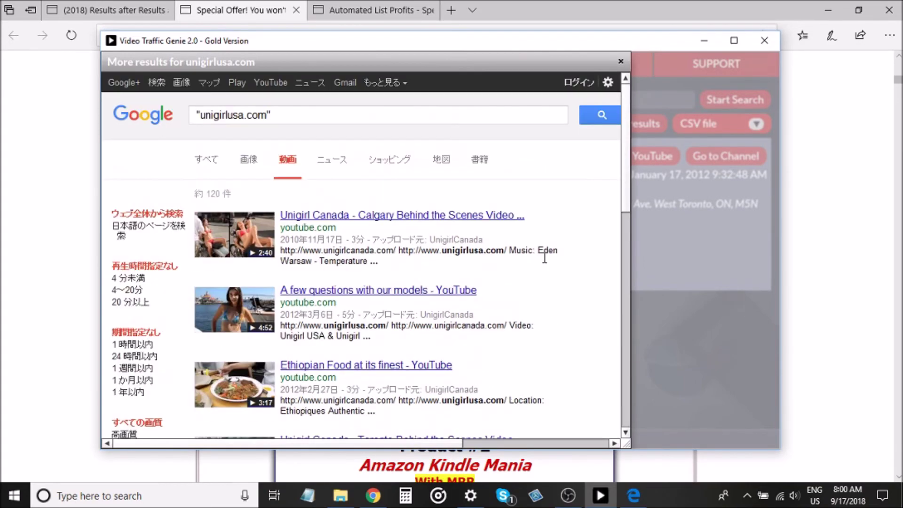
scroll(536, 277, down, 1)
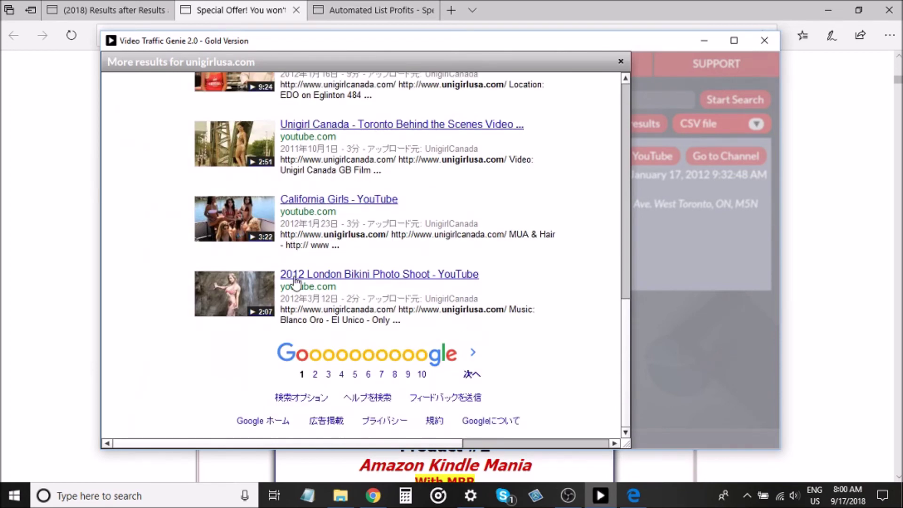
scroll(477, 171, up, 4)
scroll(477, 170, up, 1)
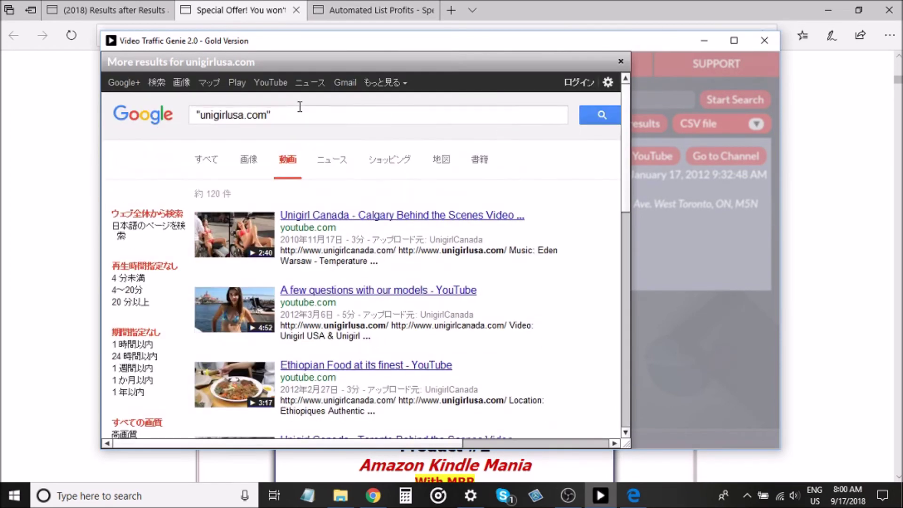
Copy unigirlusa.com from the Google search box and switch back to Chrome.
drag(269, 115, 201, 115)
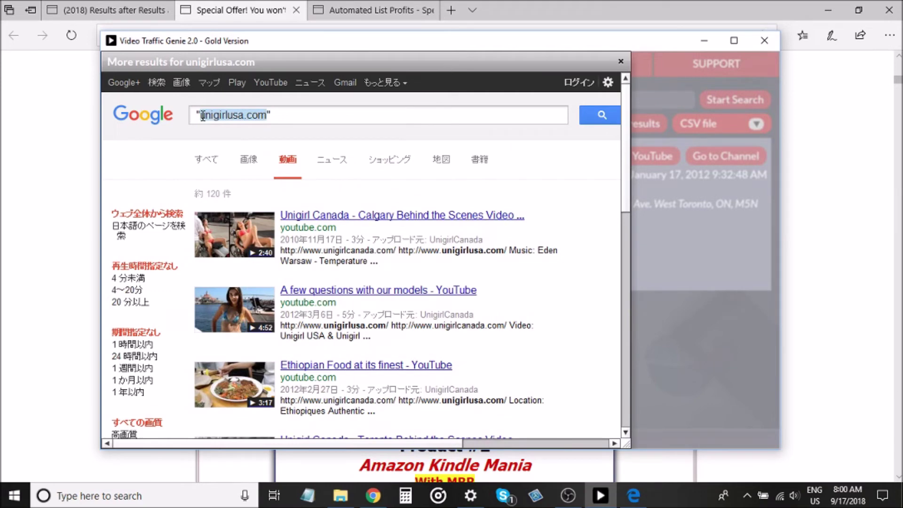
right_click(222, 134)
click(236, 137)
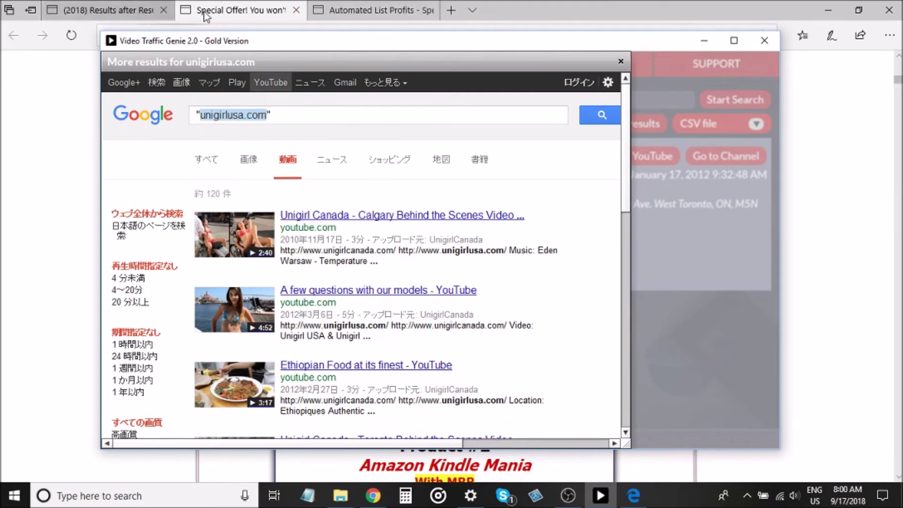
click(373, 496)
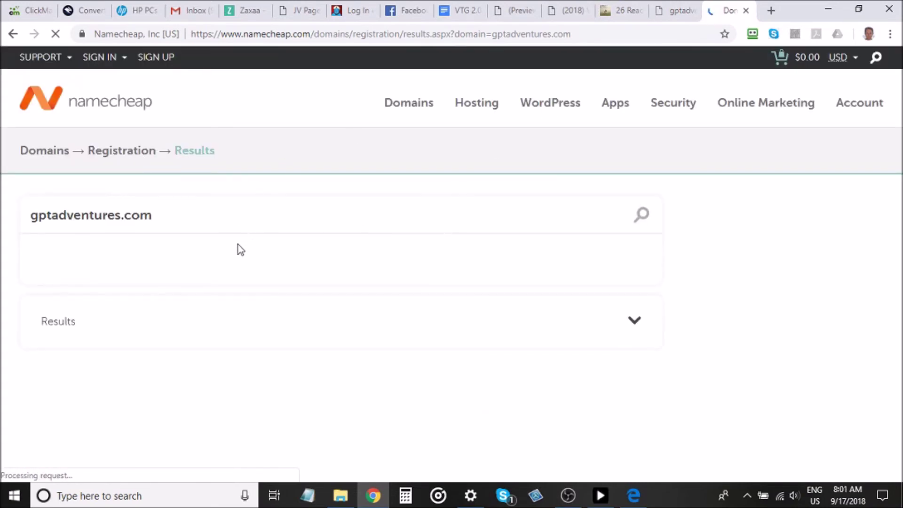
Replace gptadventures.com with unigirlusa.com in Namecheap's search and add it to the cart.
drag(154, 134, 26, 134)
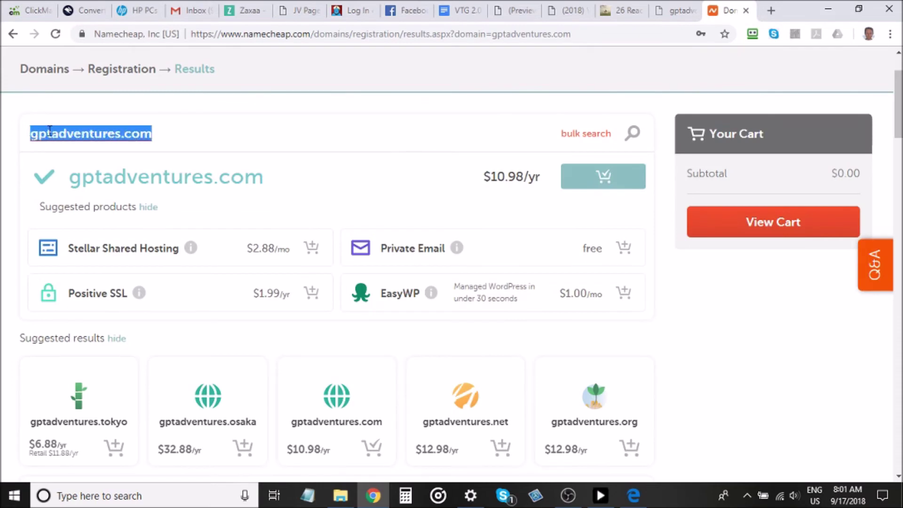
text(unigirlusa.com)
click(632, 134)
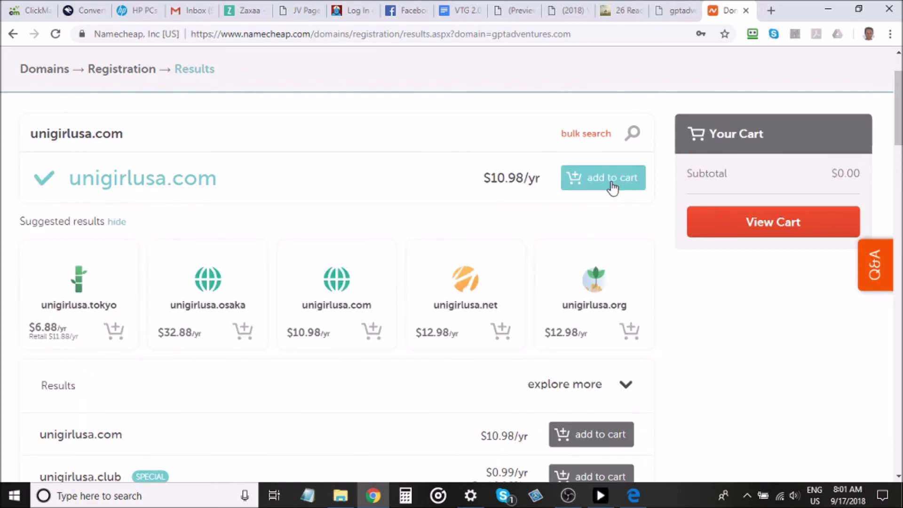
click(611, 186)
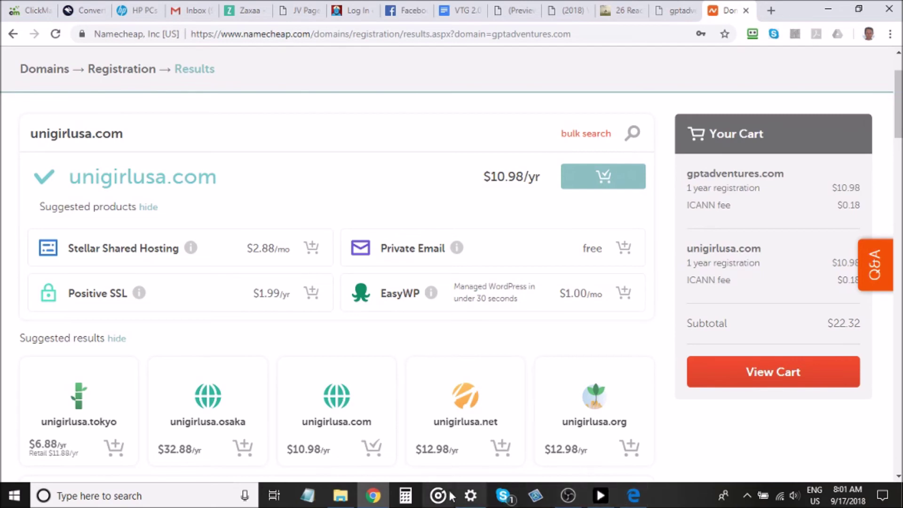
Recheck the unigirlusa.com Google results in Video Traffic Genie, close them, and minimize the app.
click(600, 496)
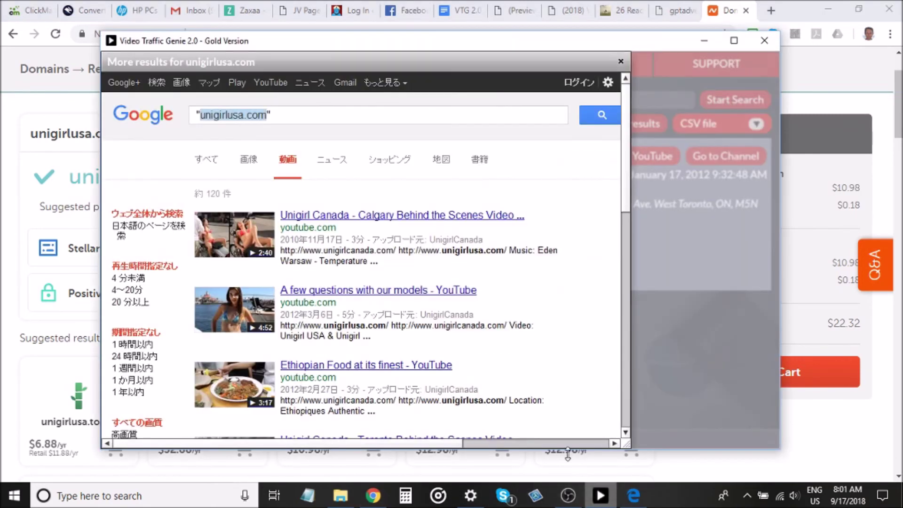
scroll(314, 227, down, 3)
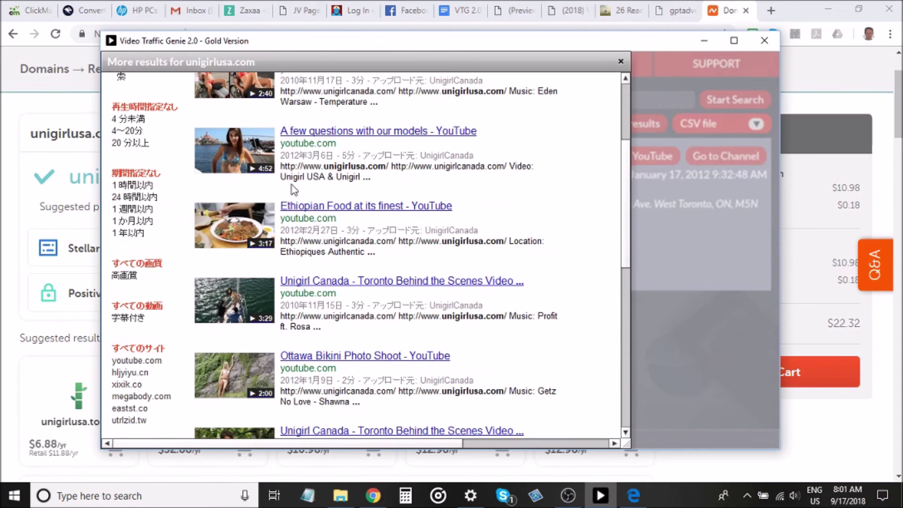
scroll(353, 226, down, 5)
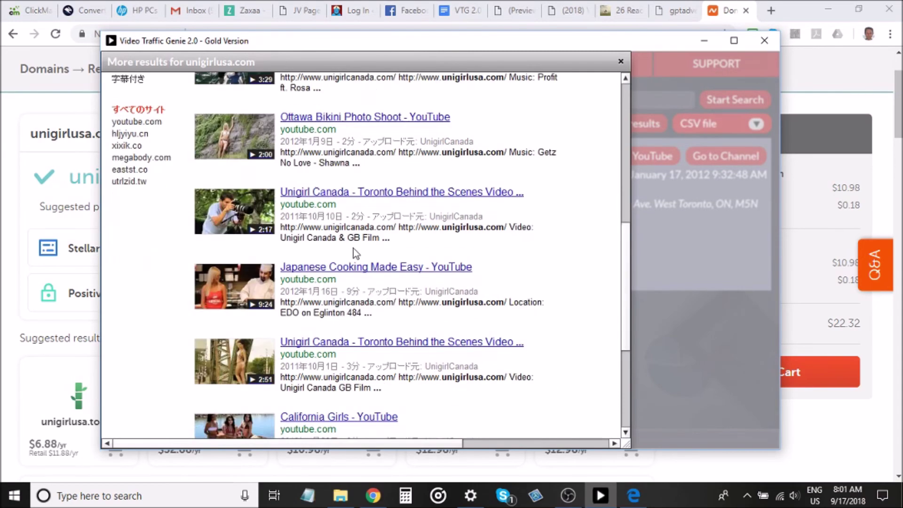
scroll(350, 264, down, 5)
scroll(409, 249, up, 15)
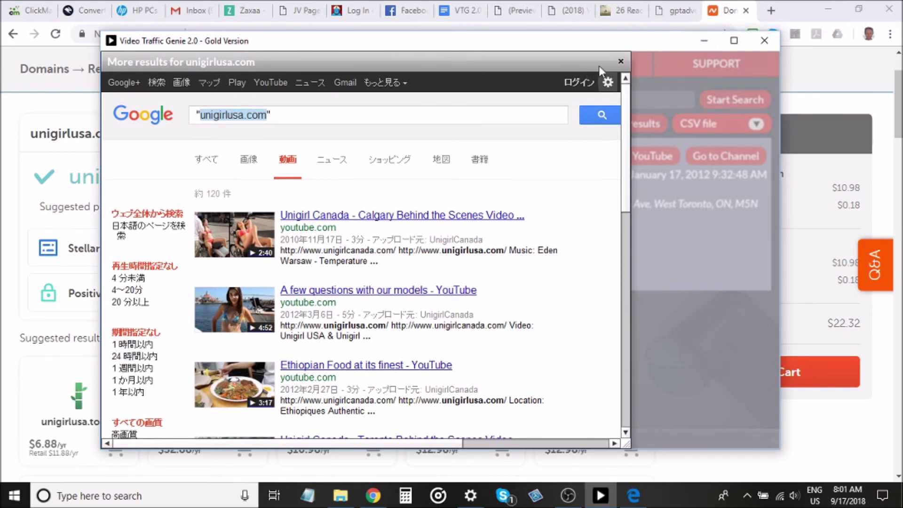
click(621, 62)
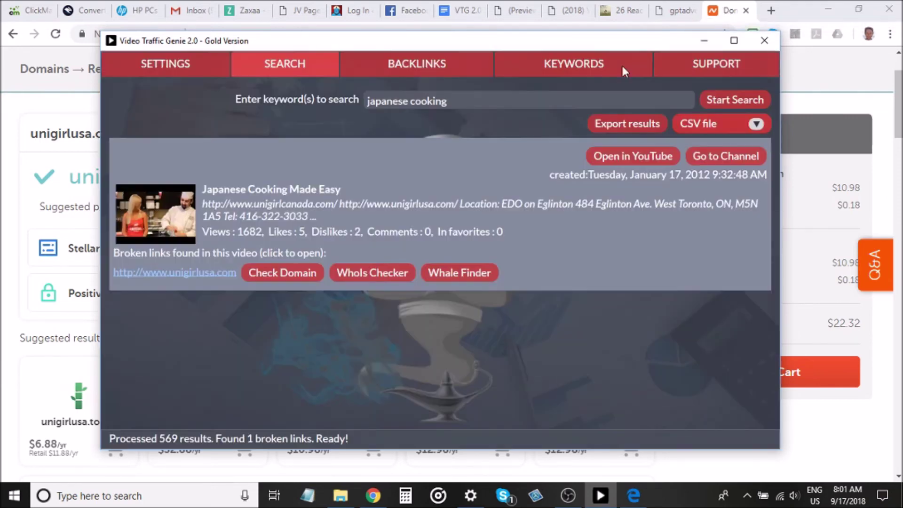
click(703, 42)
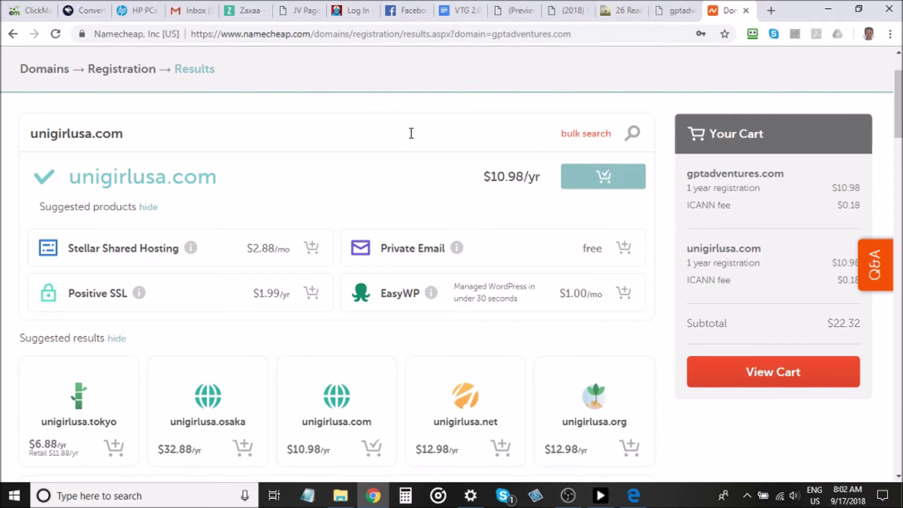
Show the Automated List Profits tab on squeezekits.com in Edge and scroll through it.
click(631, 498)
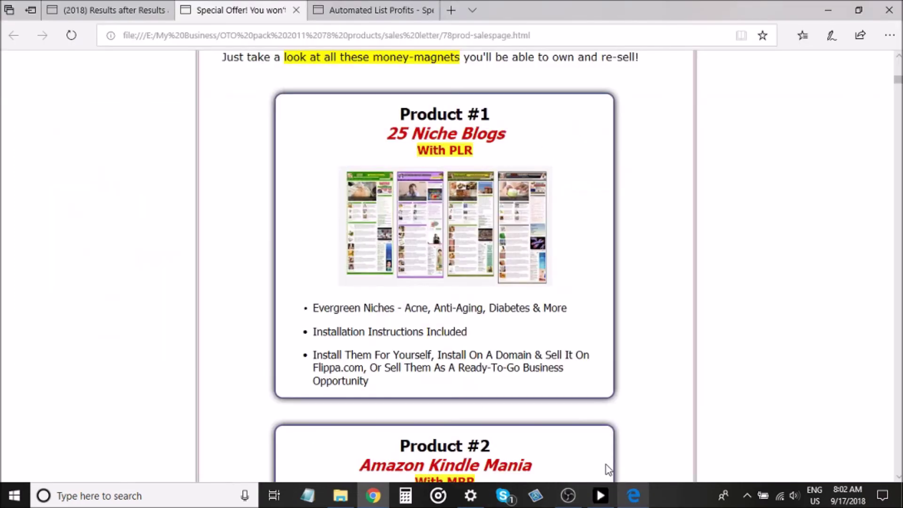
click(346, 6)
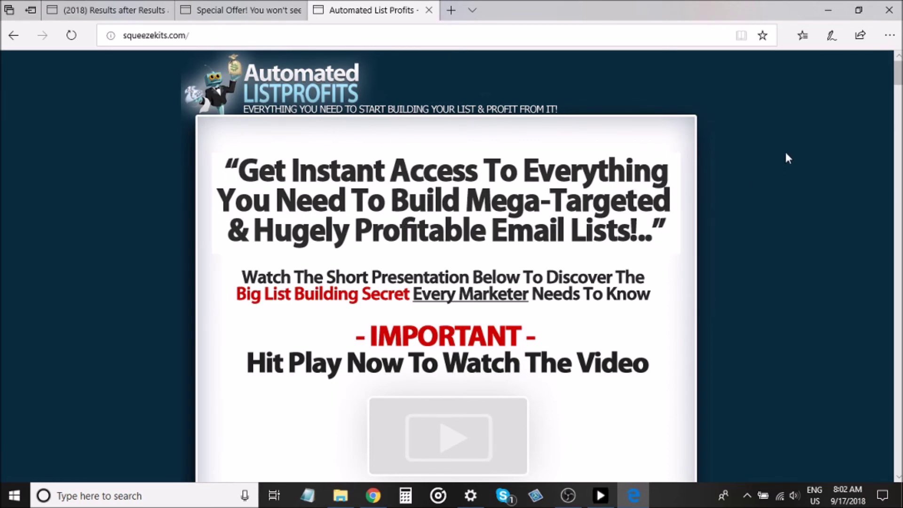
mouse_move(895, 73)
mouse_down()
mouse_move(898, 97)
mouse_move(897, 70)
mouse_up()
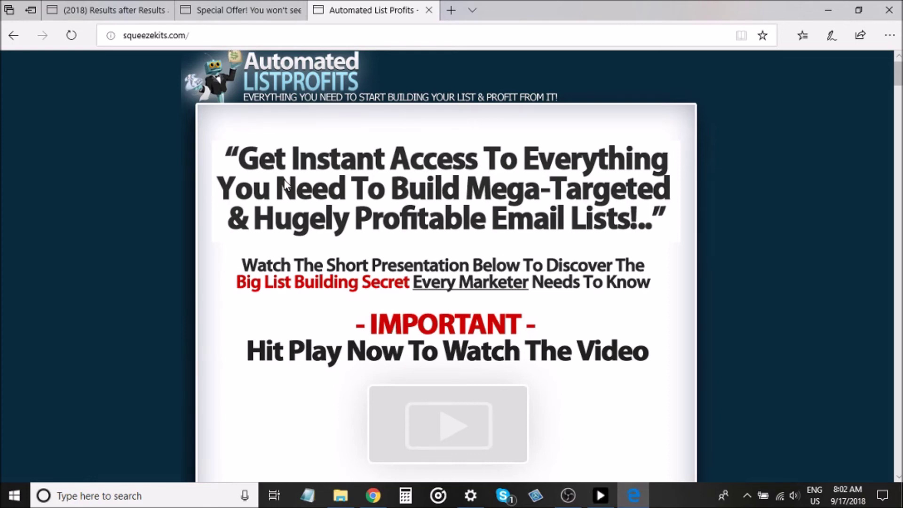
scroll(285, 183, down, 5)
scroll(278, 185, down, 10)
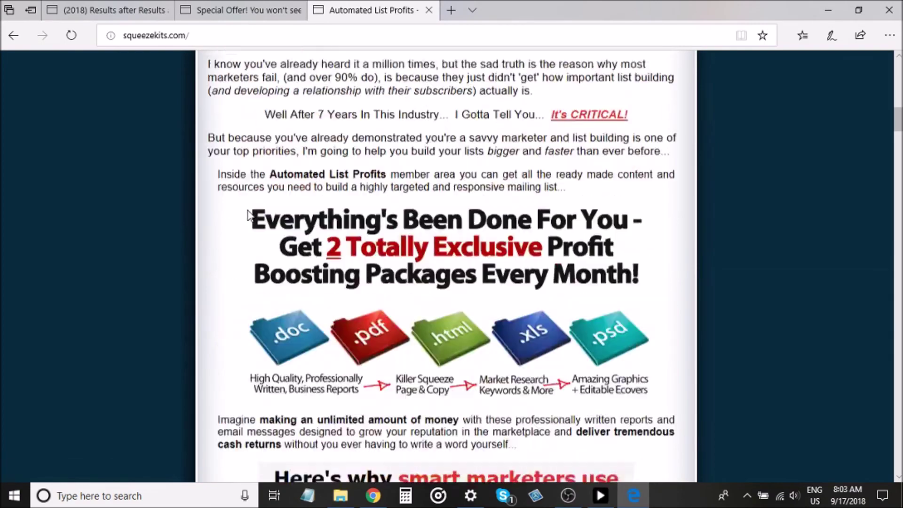
scroll(237, 107, up, 7)
scroll(560, 160, up, 7)
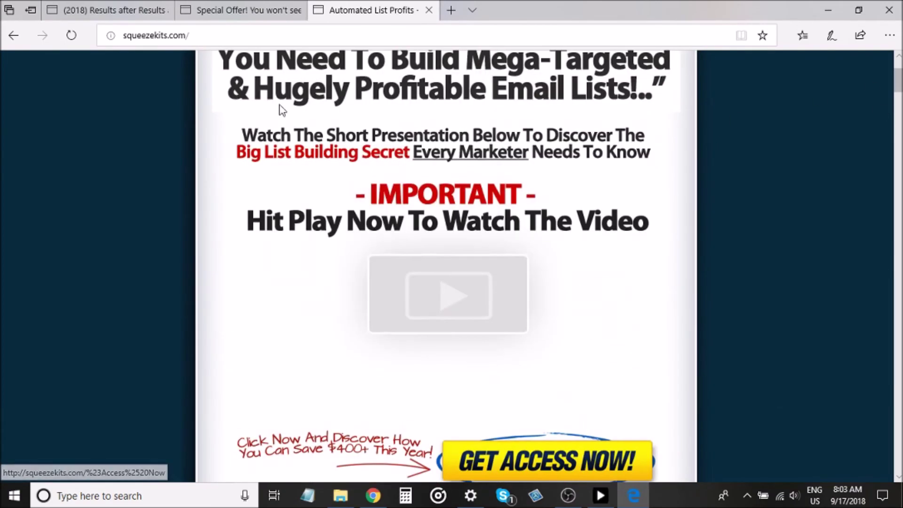
click(189, 37)
click(145, 35)
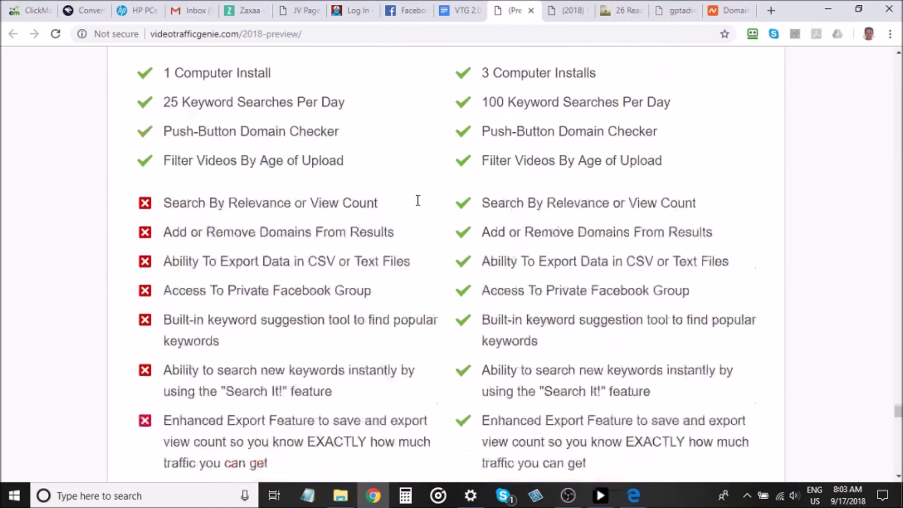
Scroll Chrome's sales page between the Lite $24.95 and Pro $26.95 discount offers.
scroll(447, 198, up, 8)
scroll(405, 216, down, 10)
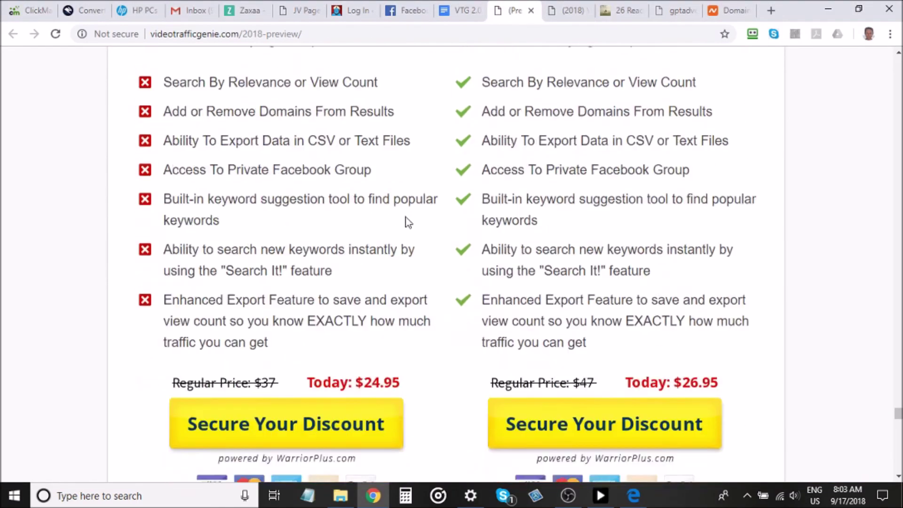
scroll(410, 225, down, 3)
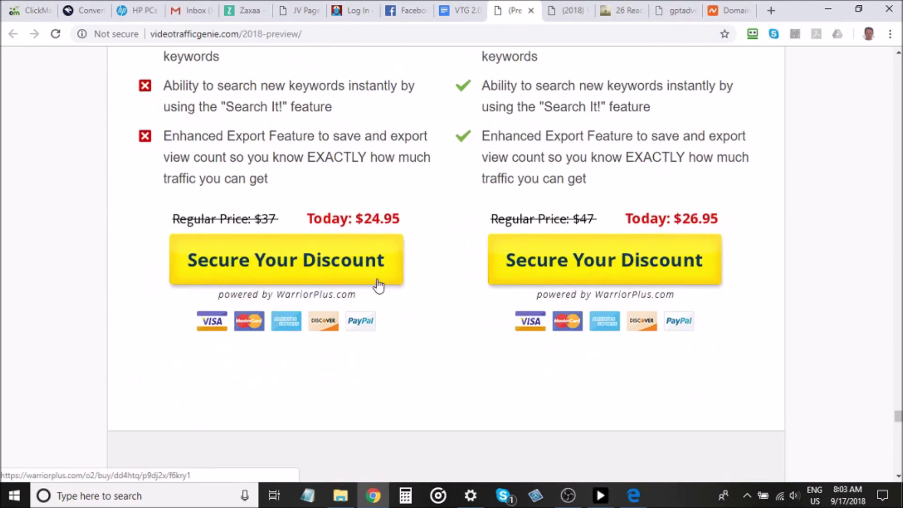
scroll(588, 262, up, 5)
scroll(574, 259, up, 3)
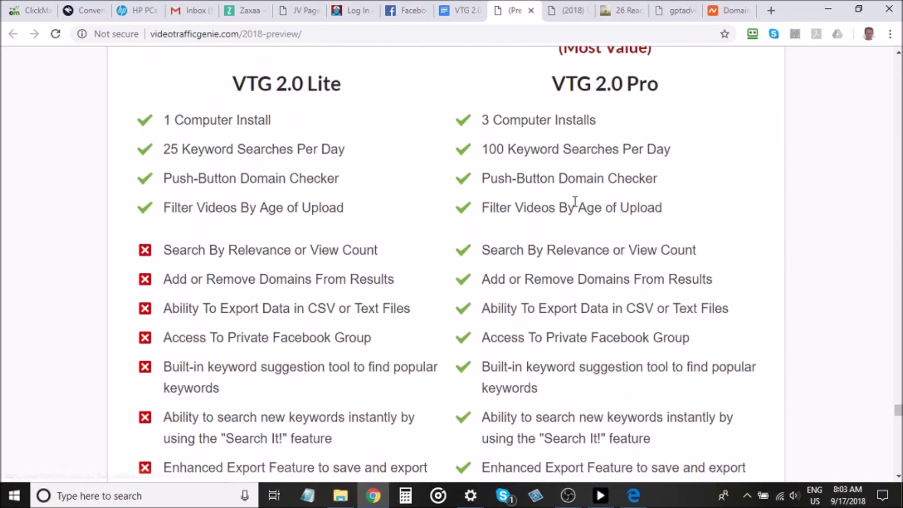
scroll(571, 263, down, 12)
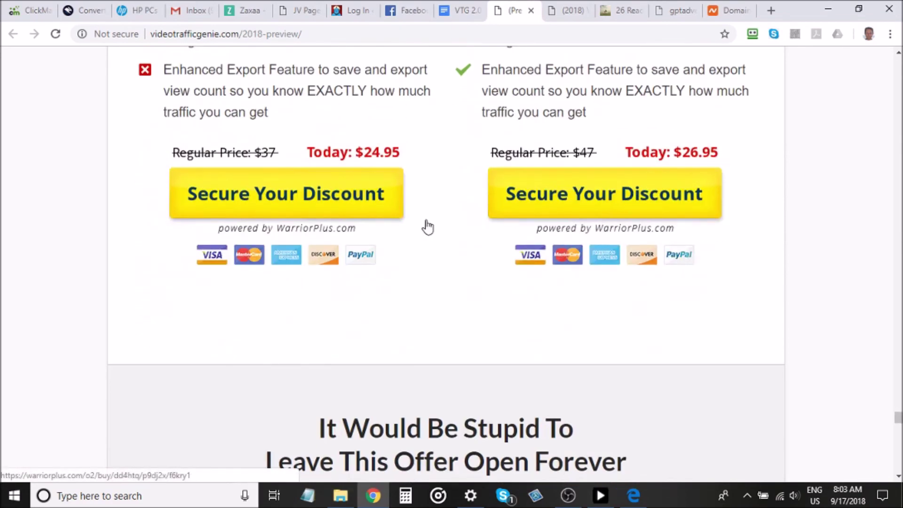